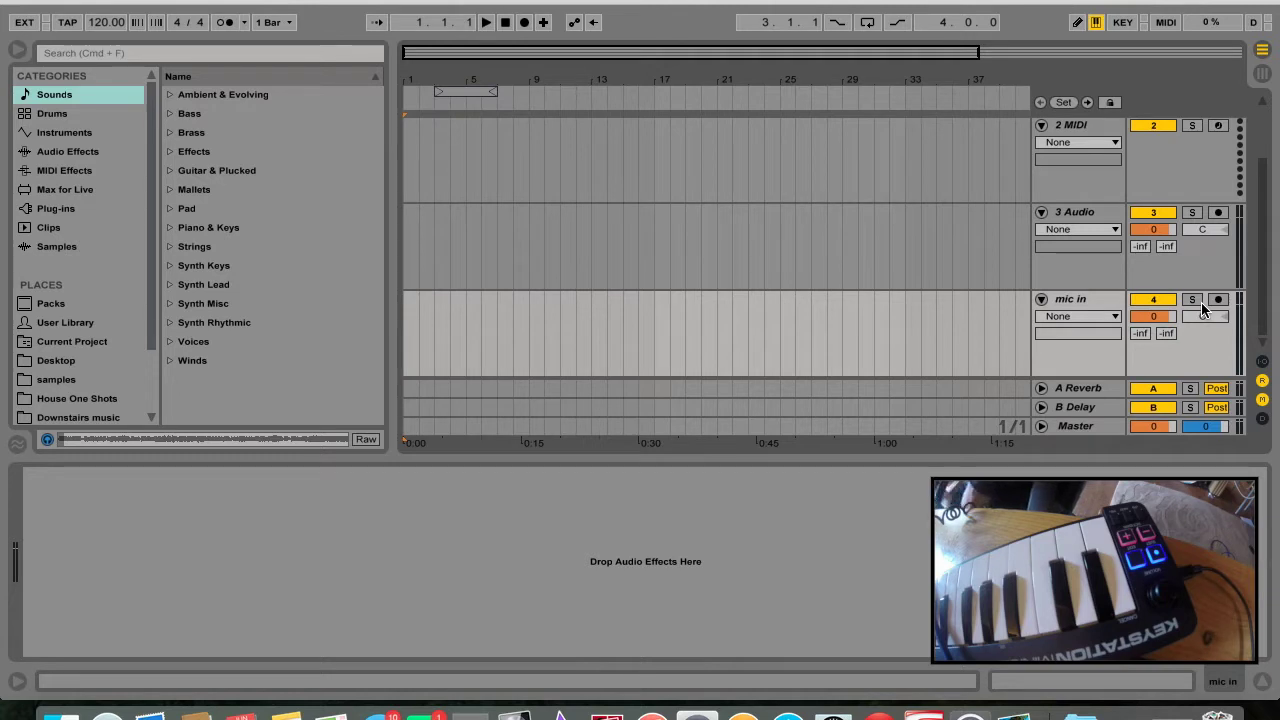
Step: Open the Scratch Tutorial folder, select the acapella file, and switch to Session view
scroll(1070, 259, up, 3)
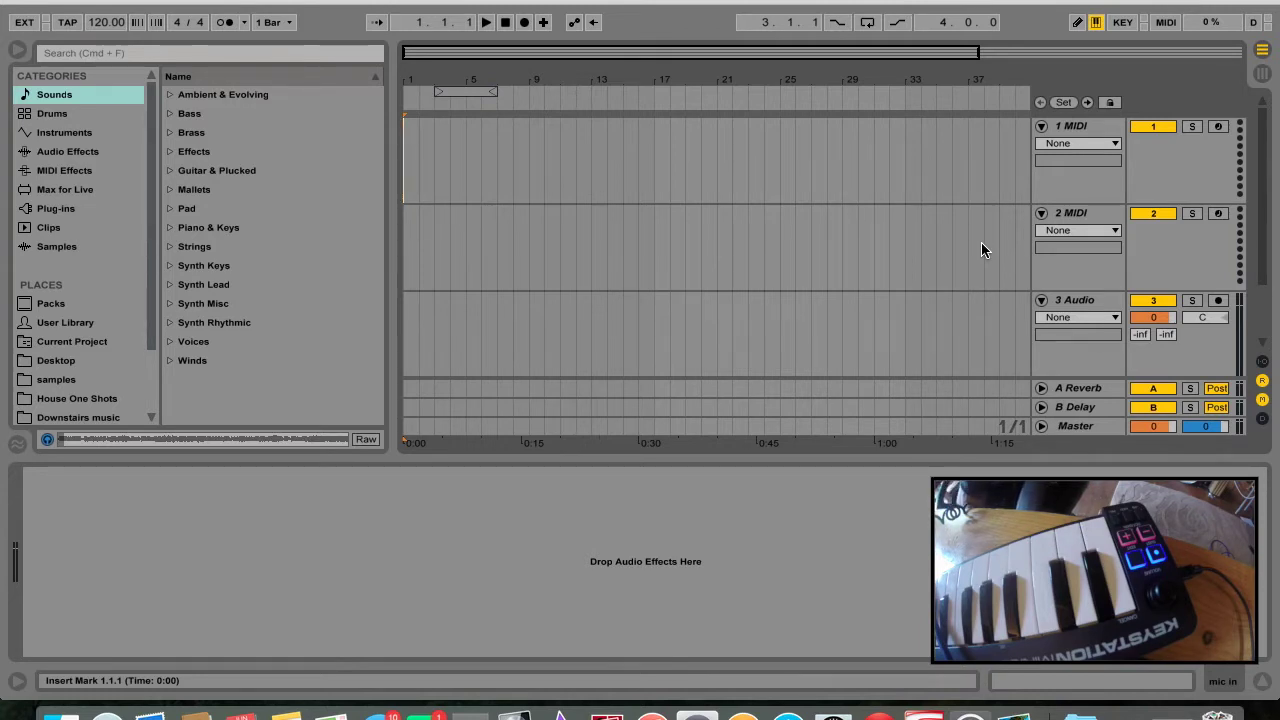
scroll(100, 330, down, 3)
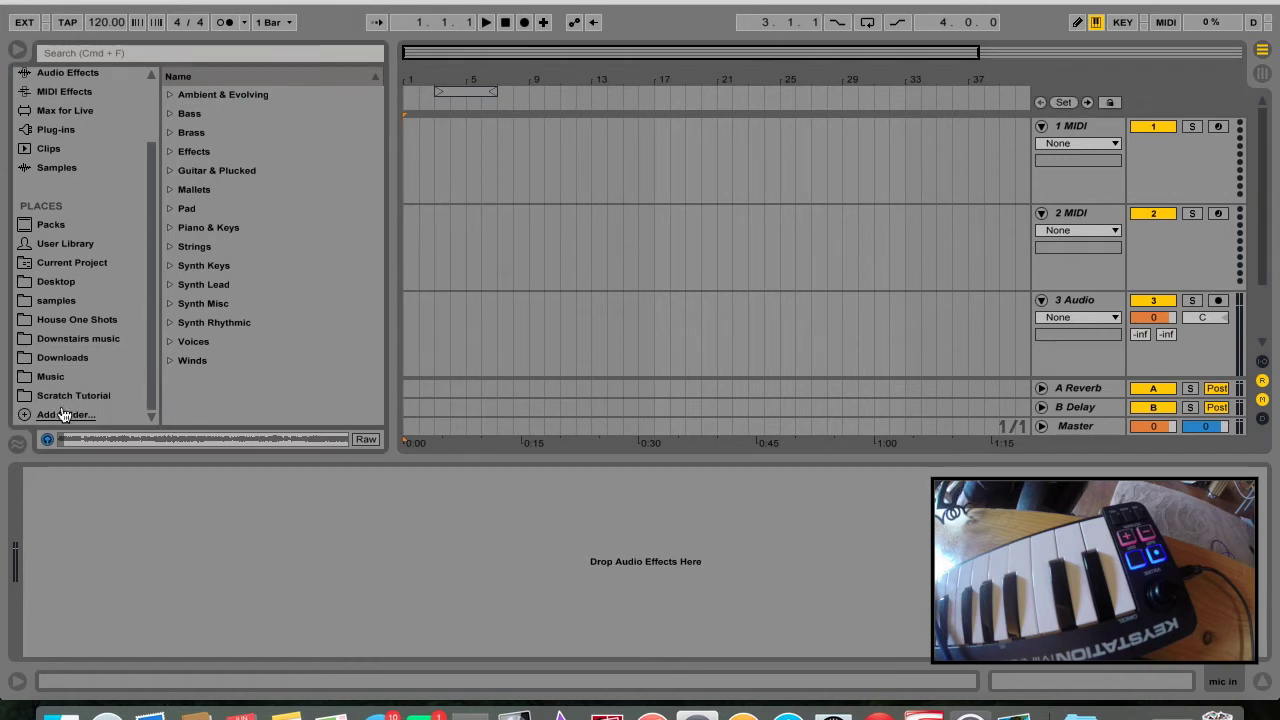
click(70, 396)
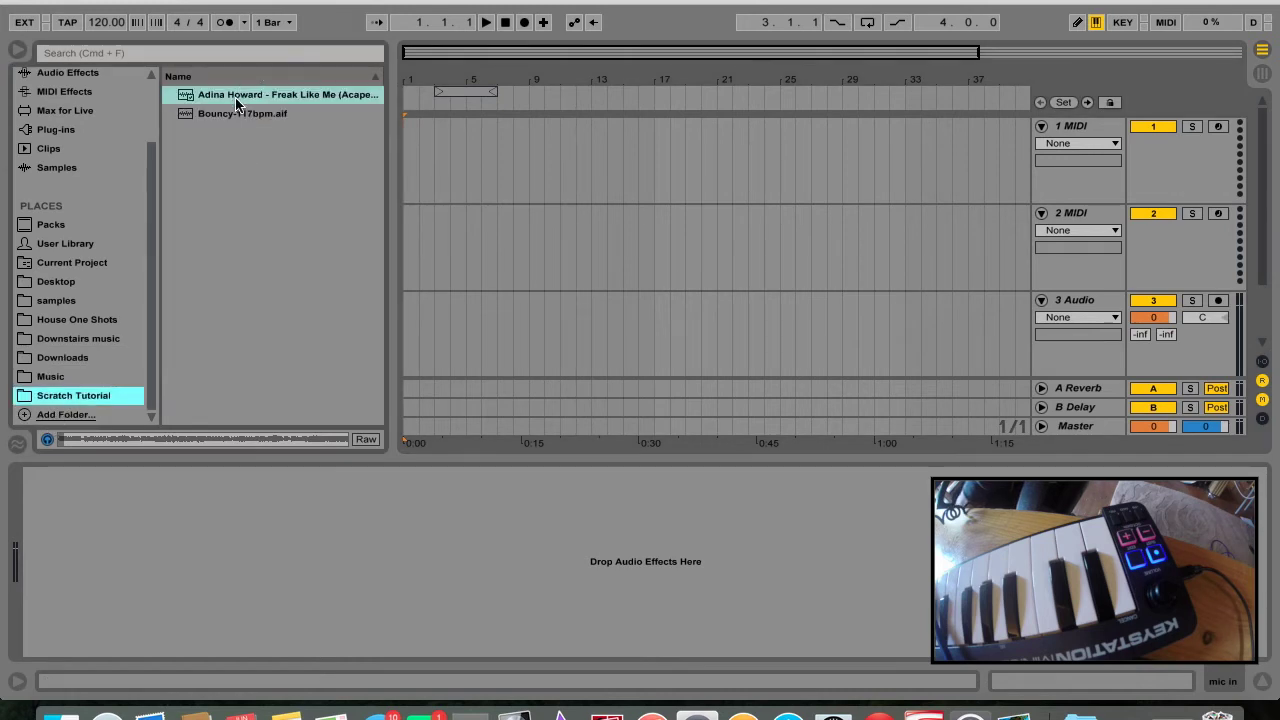
click(236, 100)
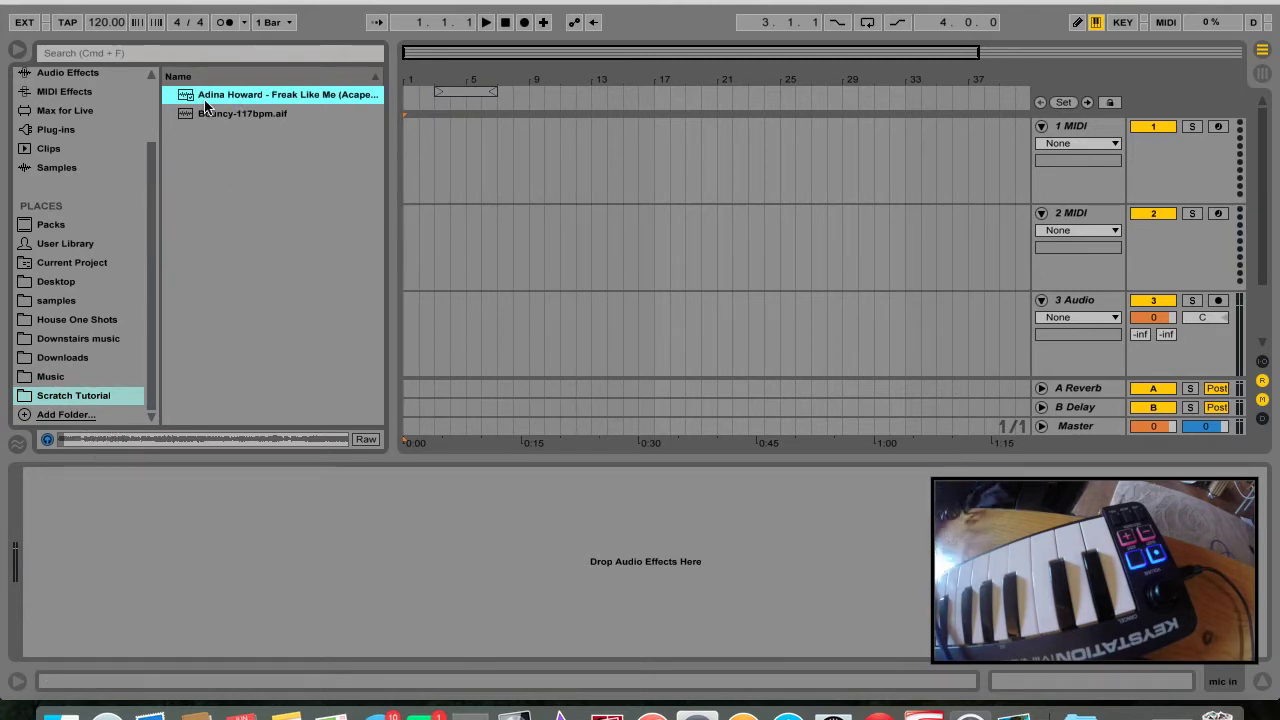
click(1262, 50)
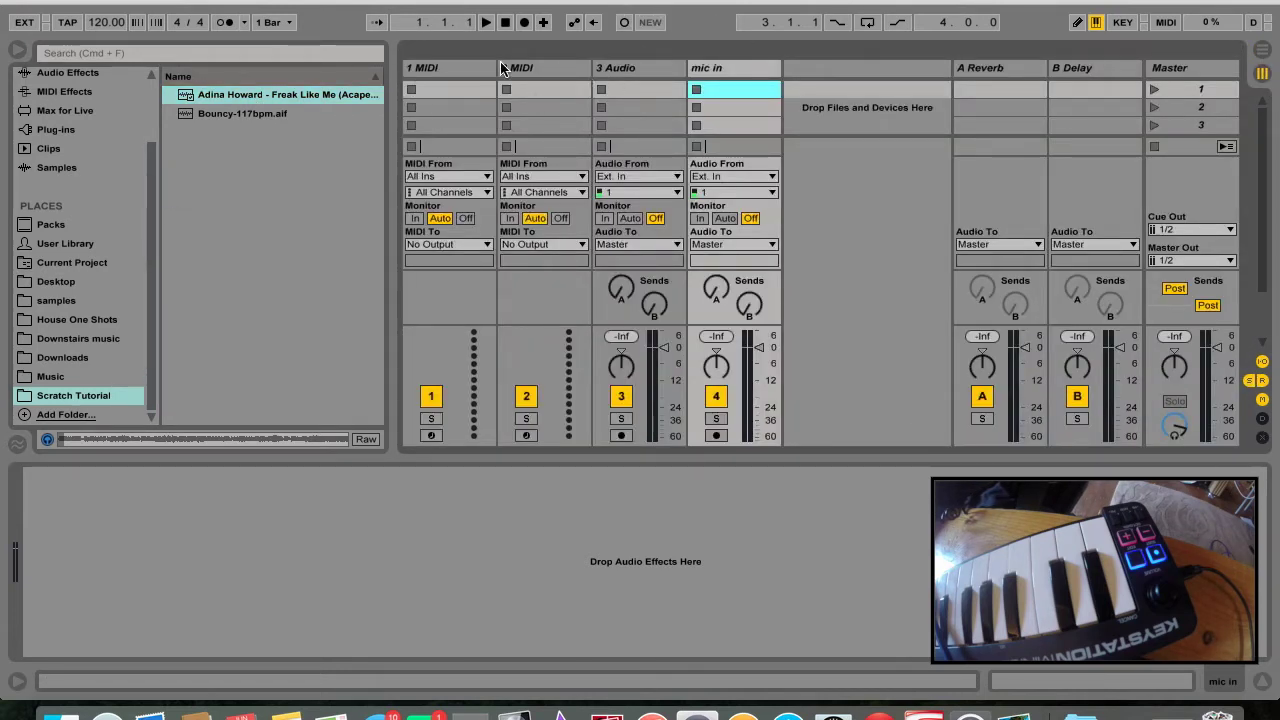
Step: Load the acapella into a 3 Audio clip slot and start playing it
click(625, 68)
click(262, 95)
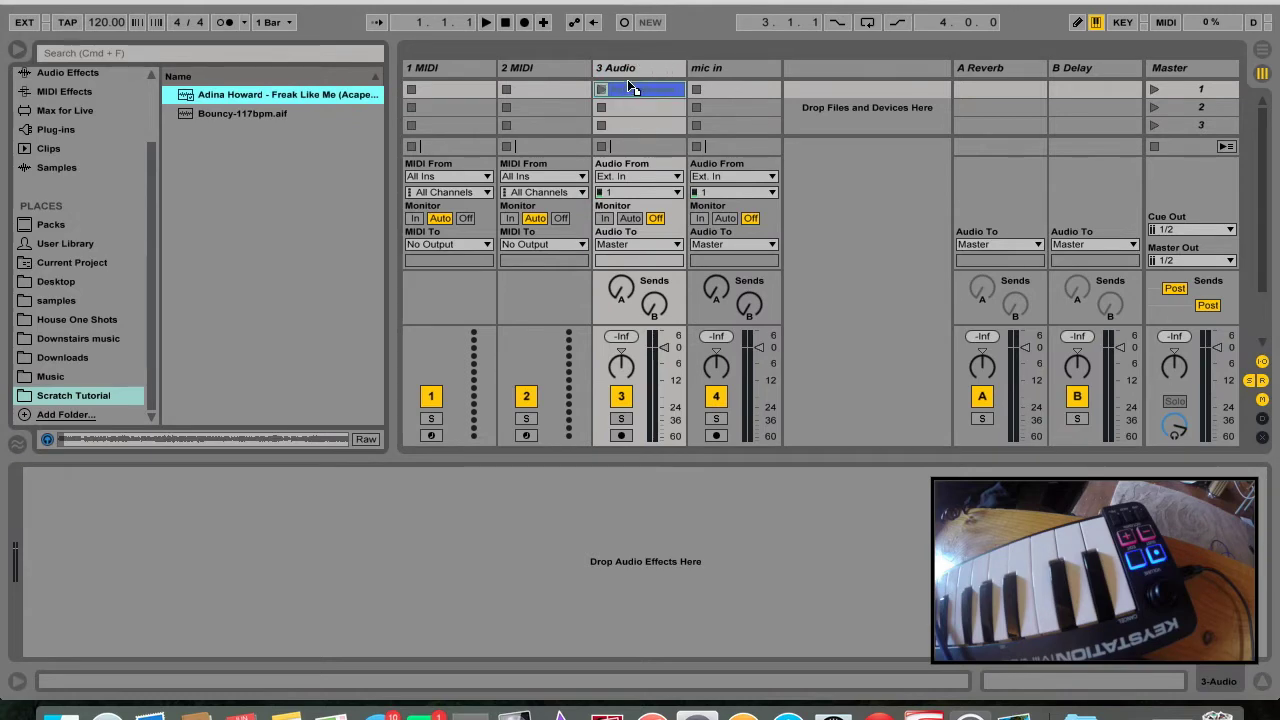
drag(627, 79, 628, 89)
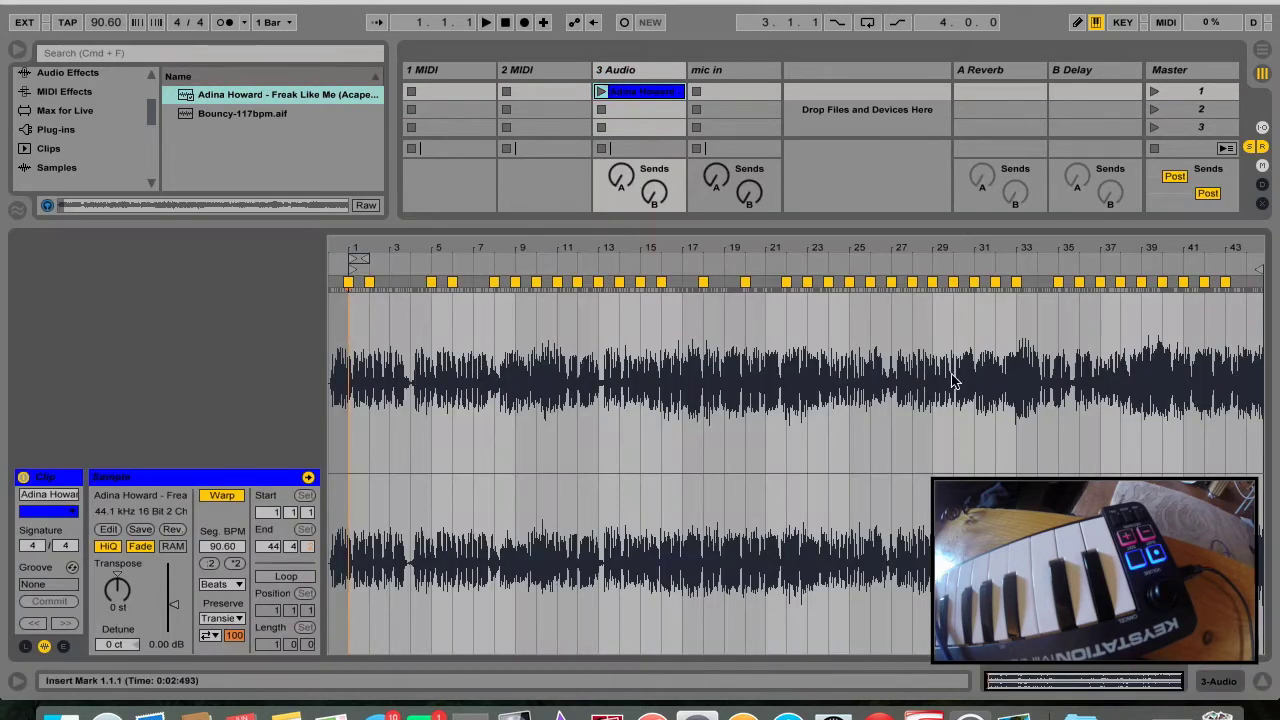
drag(391, 249, 354, 223)
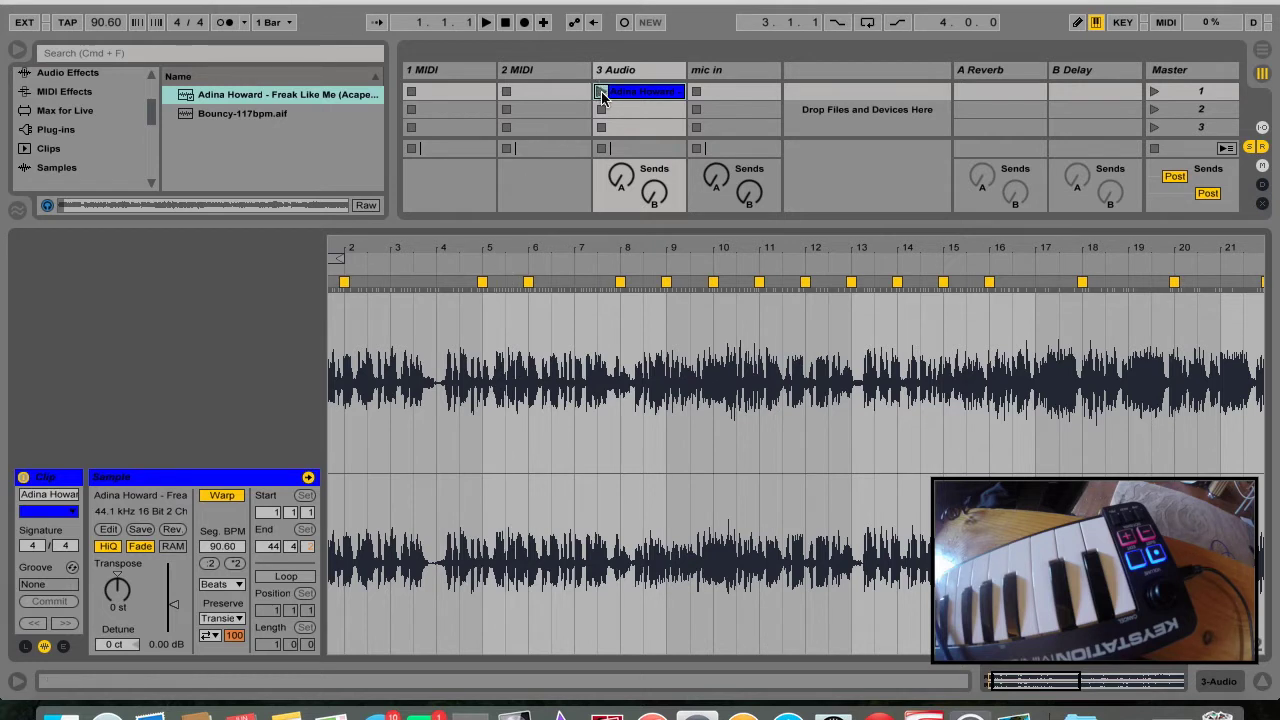
click(601, 92)
click(484, 270)
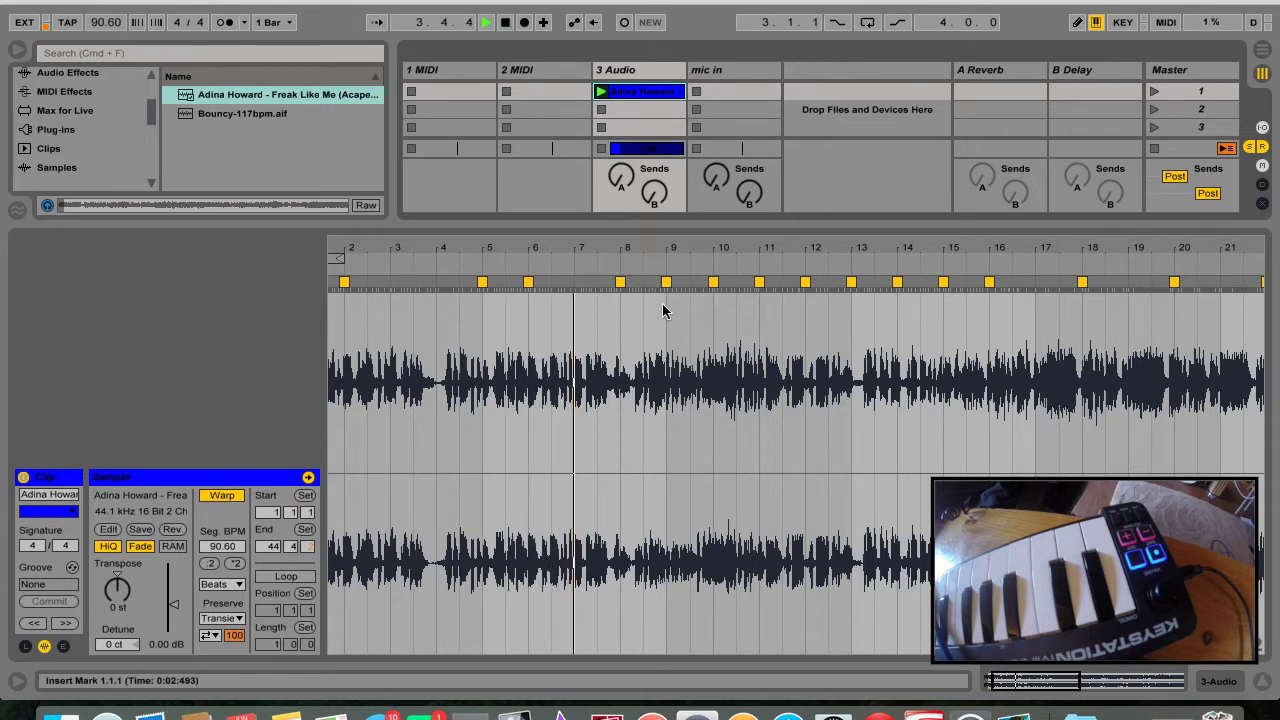
Step: Zoom the waveform around bar 8 and audition the phrase from 8.3.1 to 9.4.2
click(635, 247)
drag(635, 247, 634, 334)
key(space)
click(694, 380)
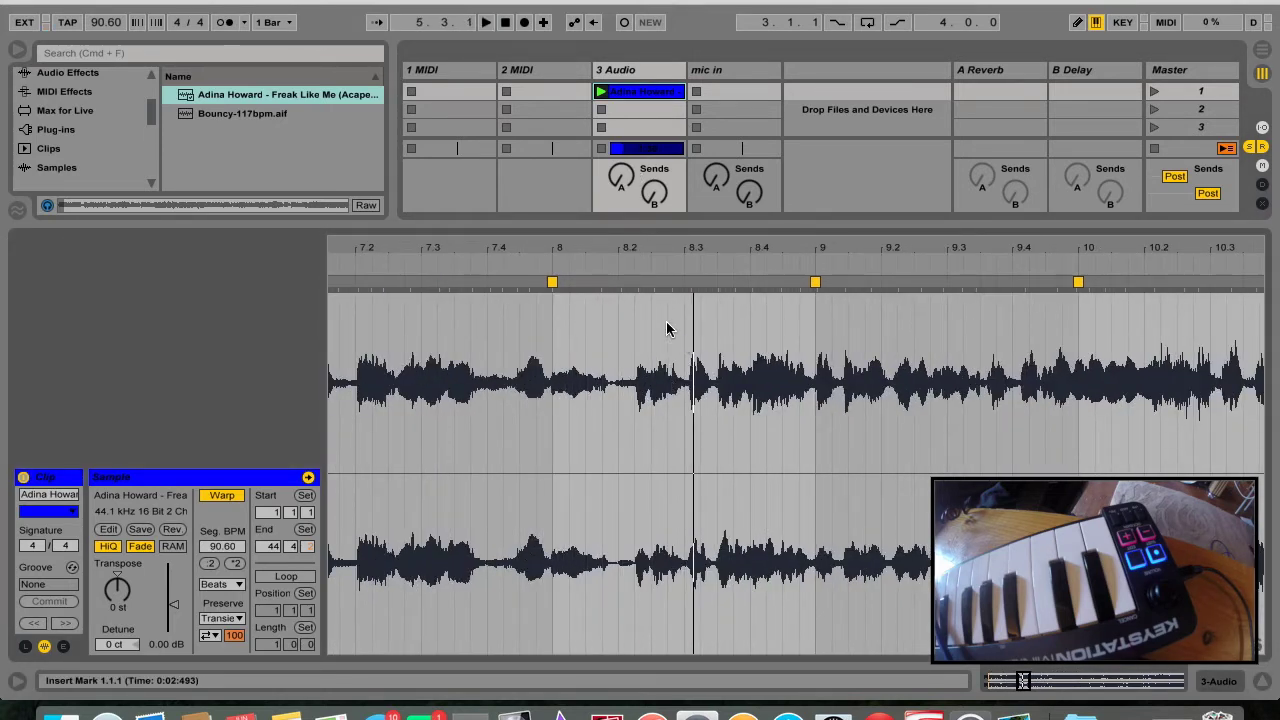
drag(691, 370, 1035, 397)
key(space)
click(689, 263)
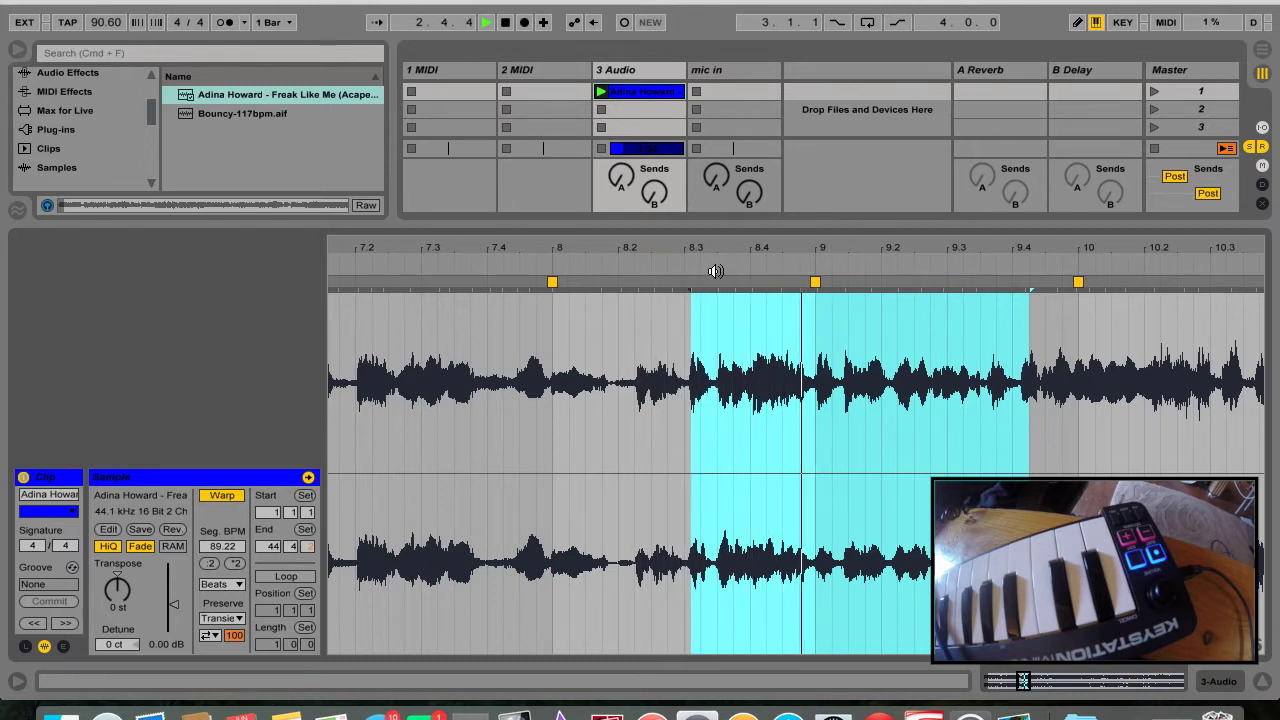
key(space)
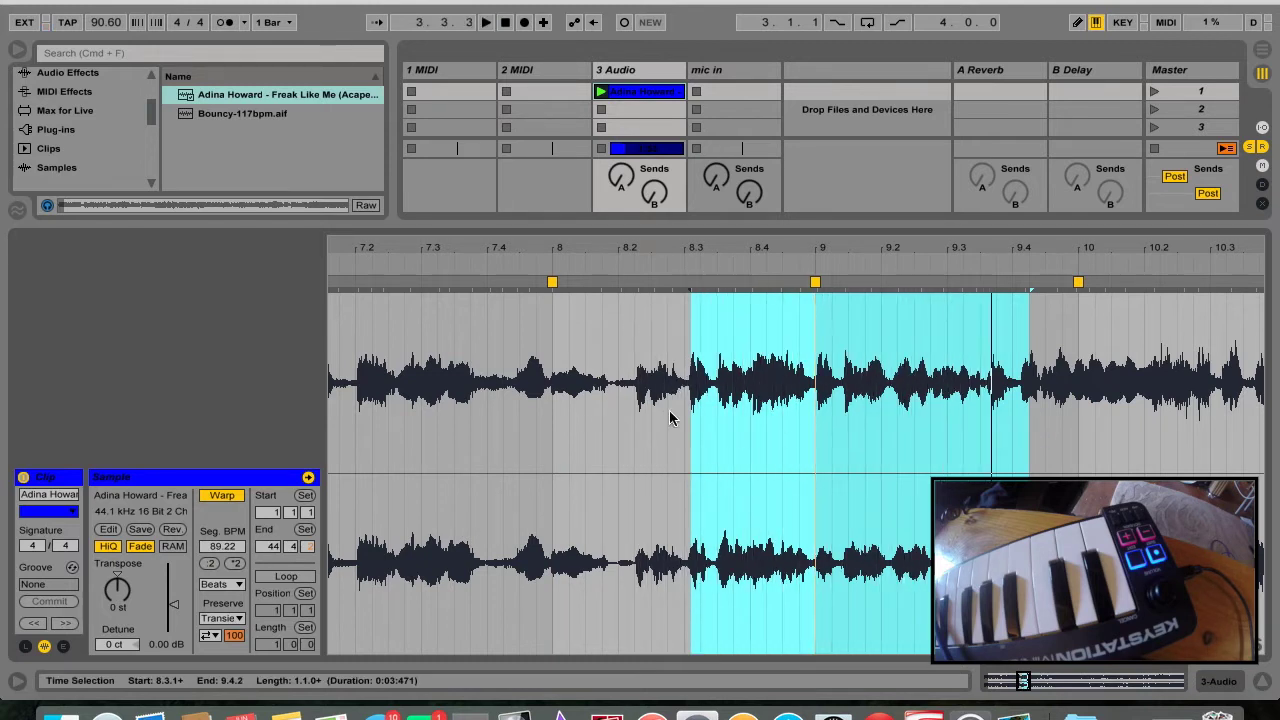
click(680, 334)
drag(690, 246, 691, 249)
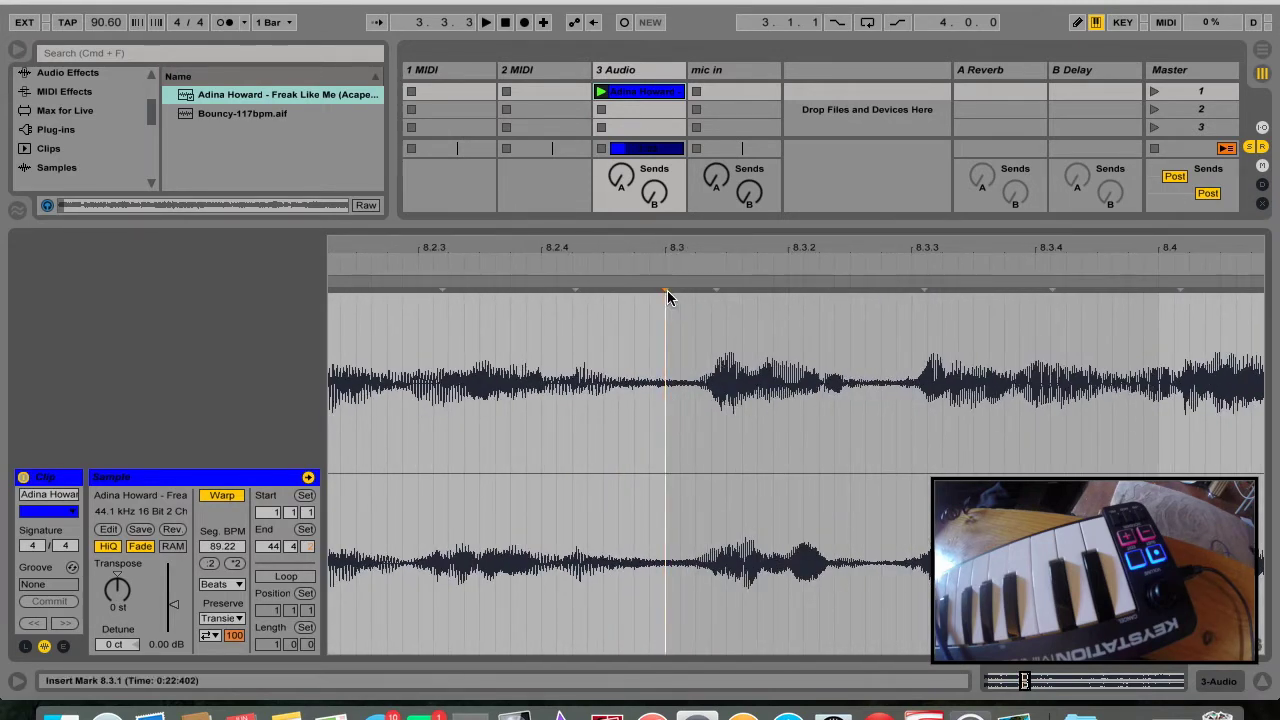
Step: Set the warp marker at 8.3 as 1.1.1 and relaunch the acapella clip
right_click(667, 284)
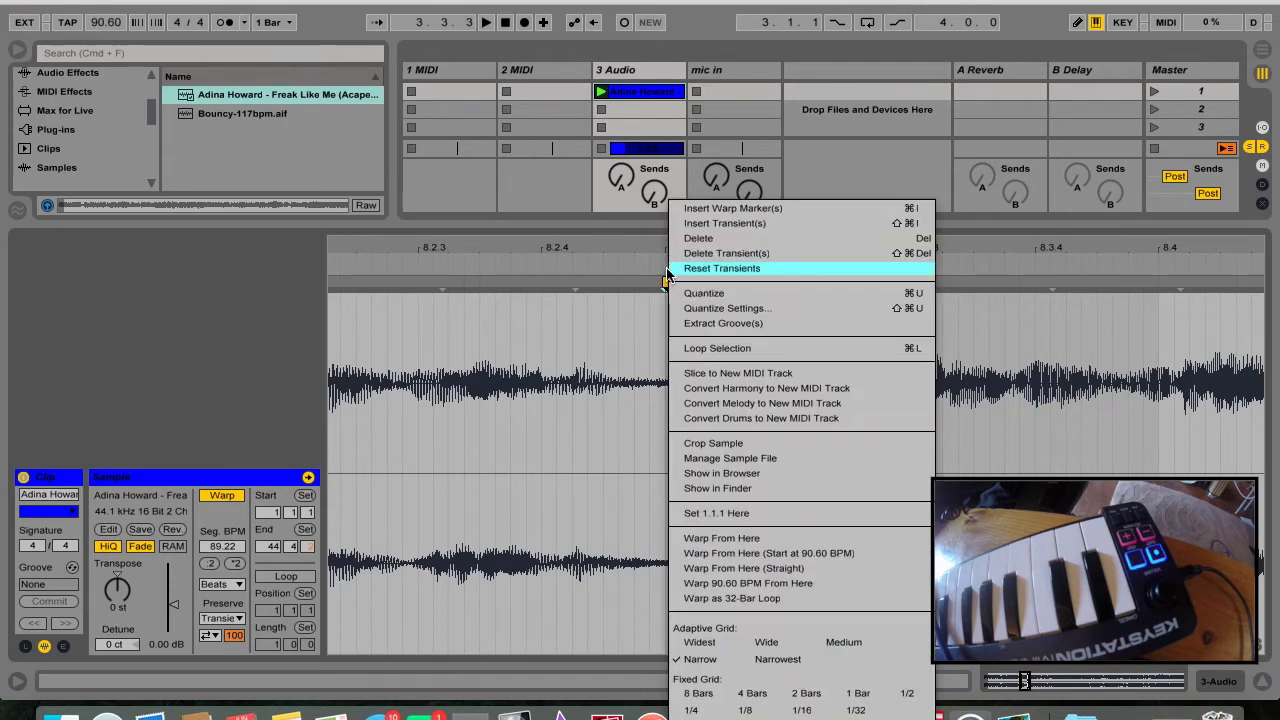
click(718, 513)
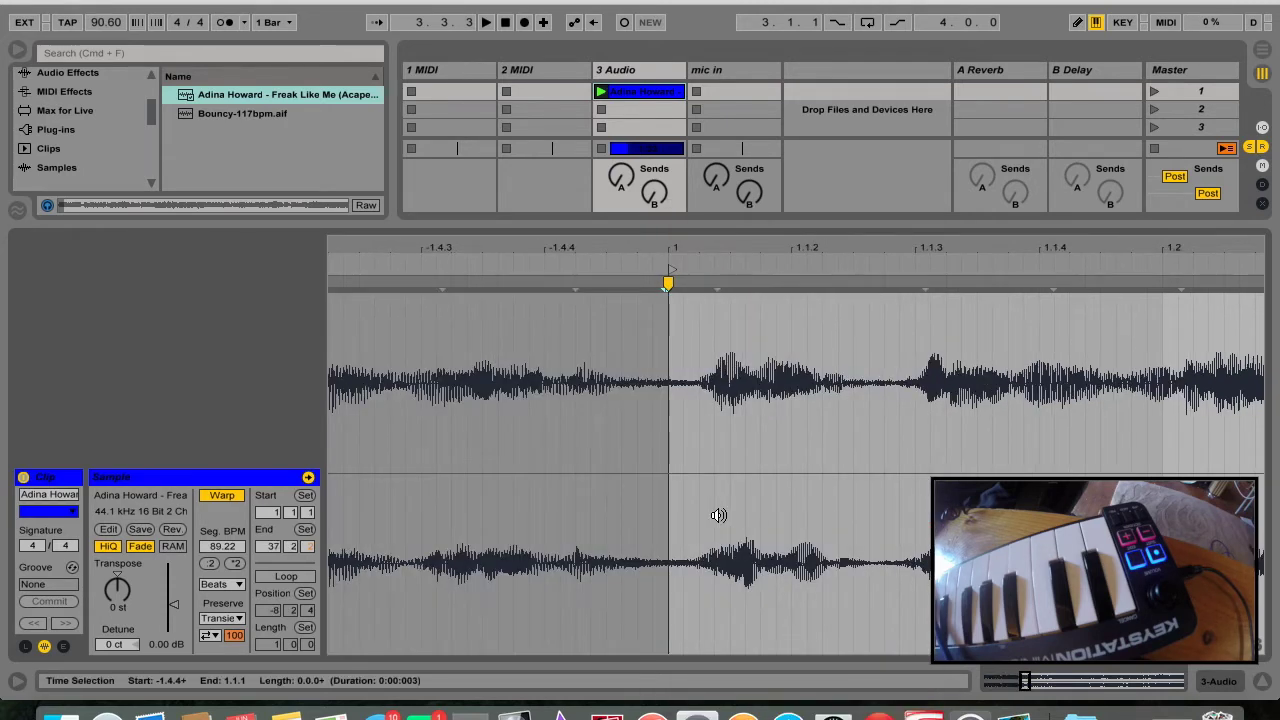
click(601, 149)
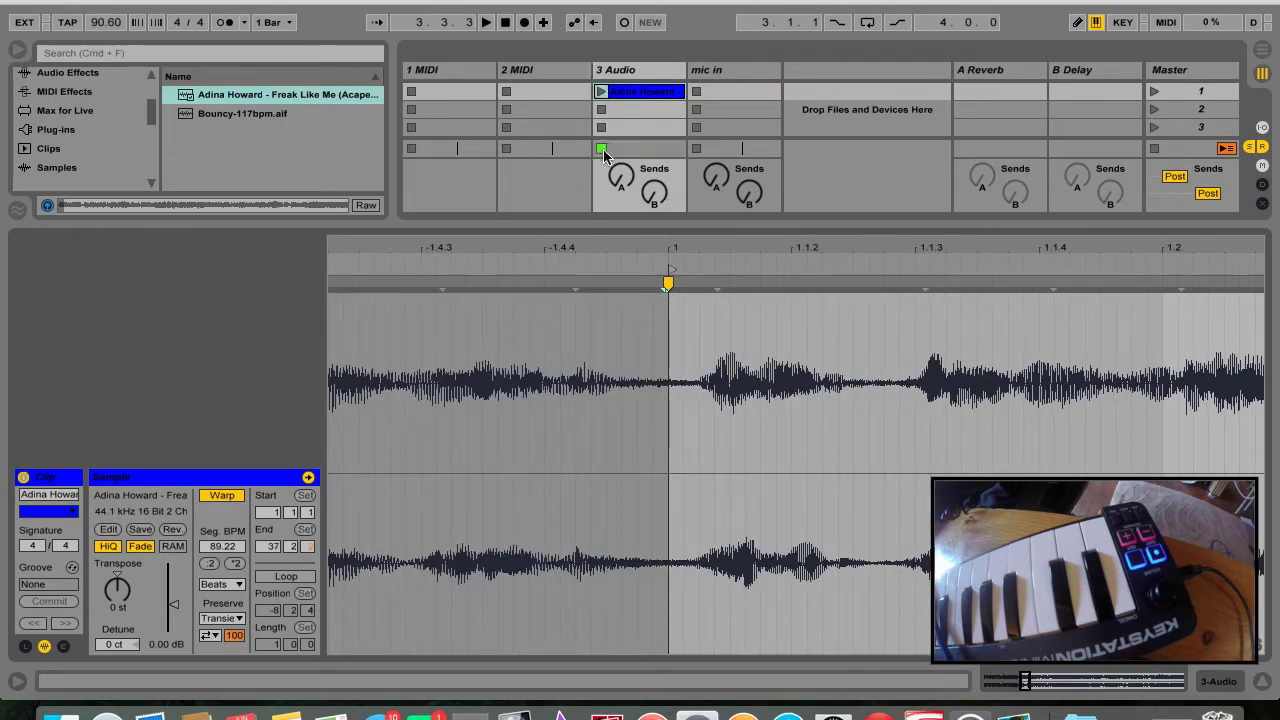
click(601, 92)
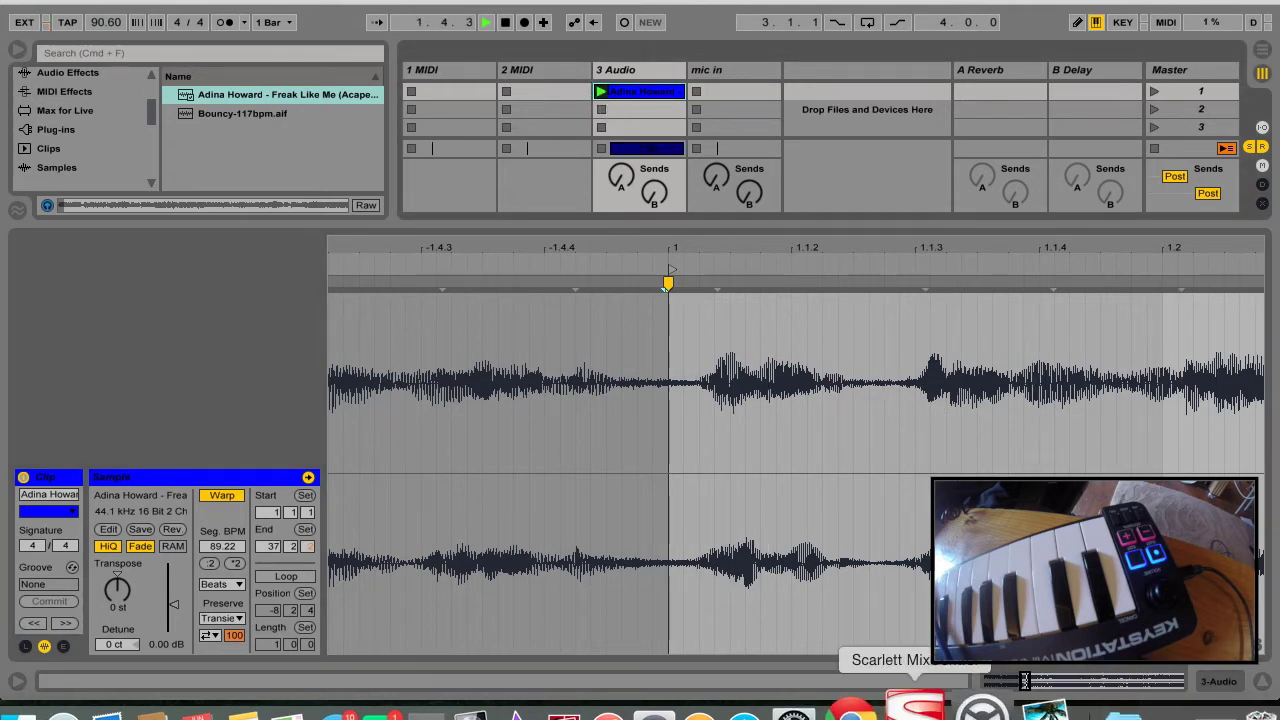
Step: Add a warp marker at 2.1.3, then zoom out to the whole clip
drag(1024, 680, 1027, 680)
click(643, 274)
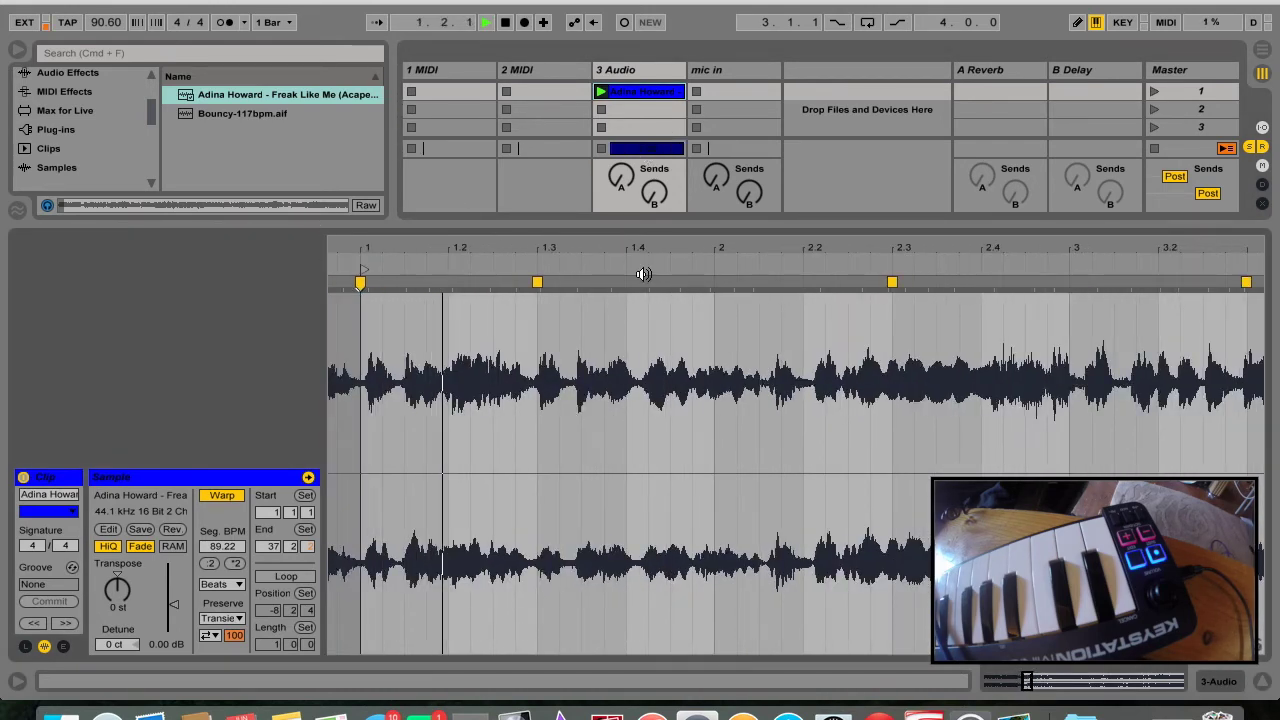
key(space)
drag(771, 257, 749, 269)
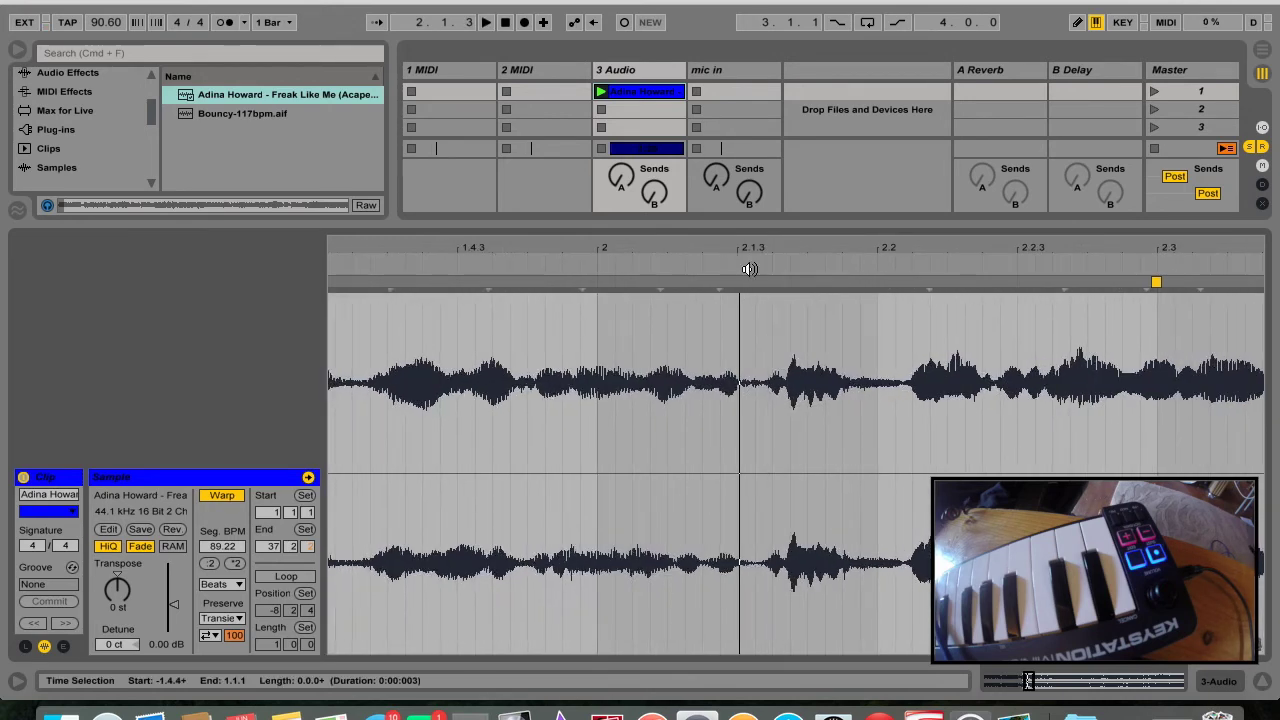
double_click(754, 283)
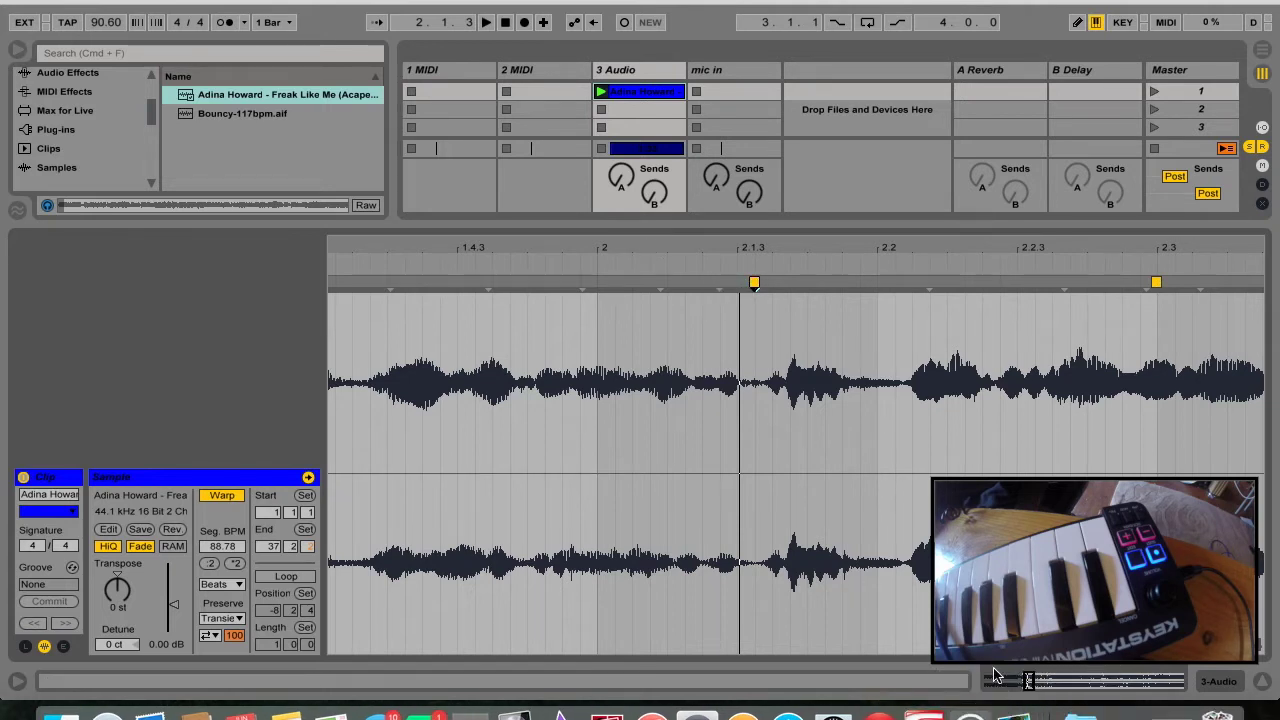
drag(1033, 683, 1193, 290)
drag(1137, 254, 1137, 160)
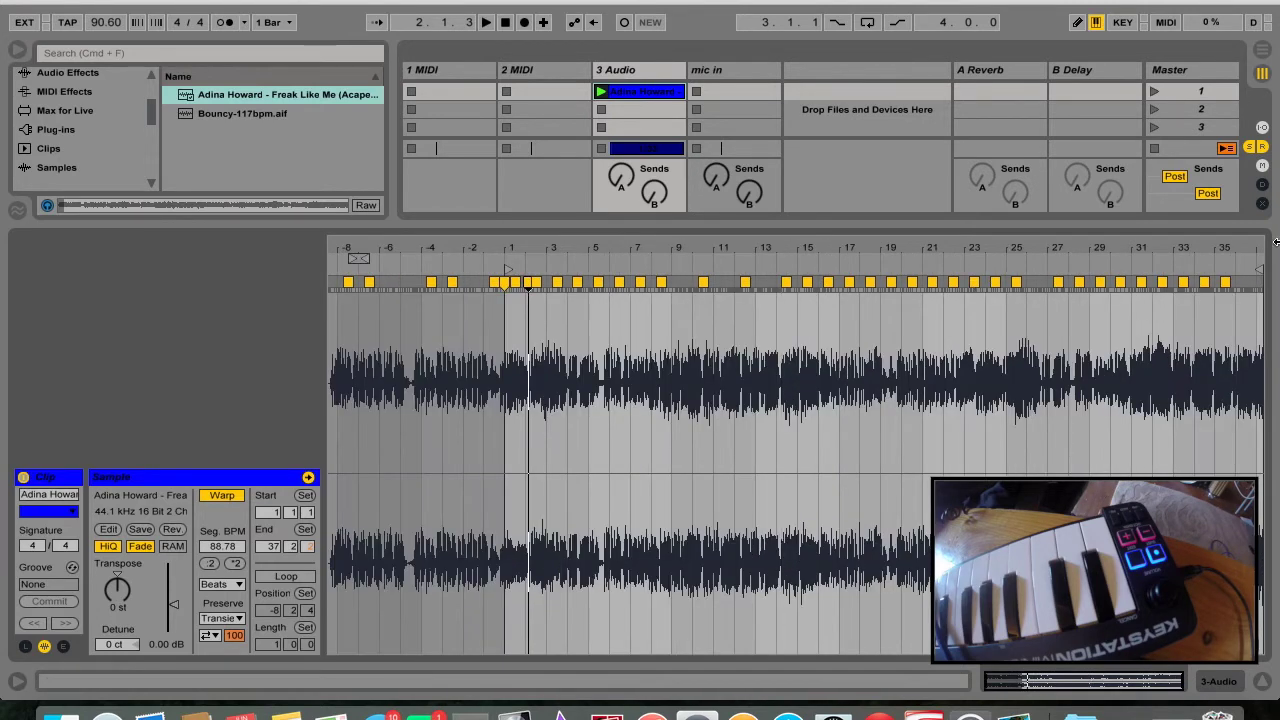
Step: Shorten the acapella clip to end at beat 1.3 and play it
drag(1259, 268, 428, 318)
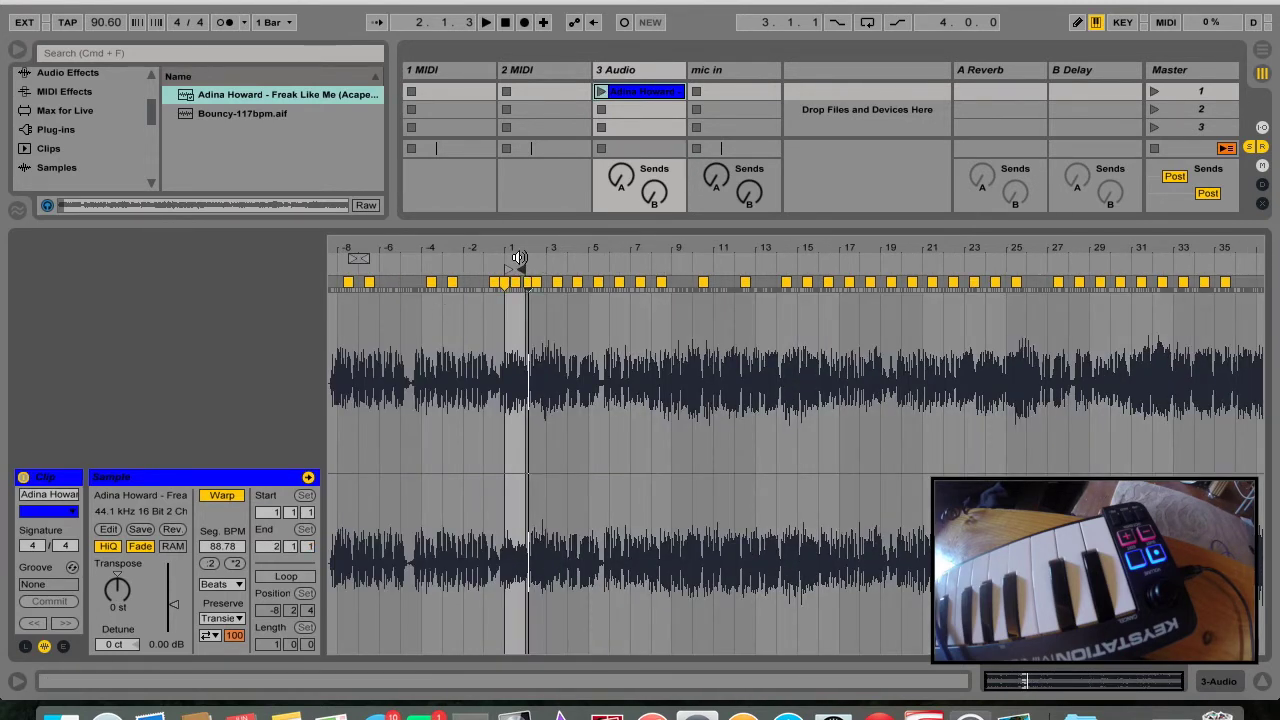
drag(519, 258, 1018, 680)
drag(994, 277, 605, 316)
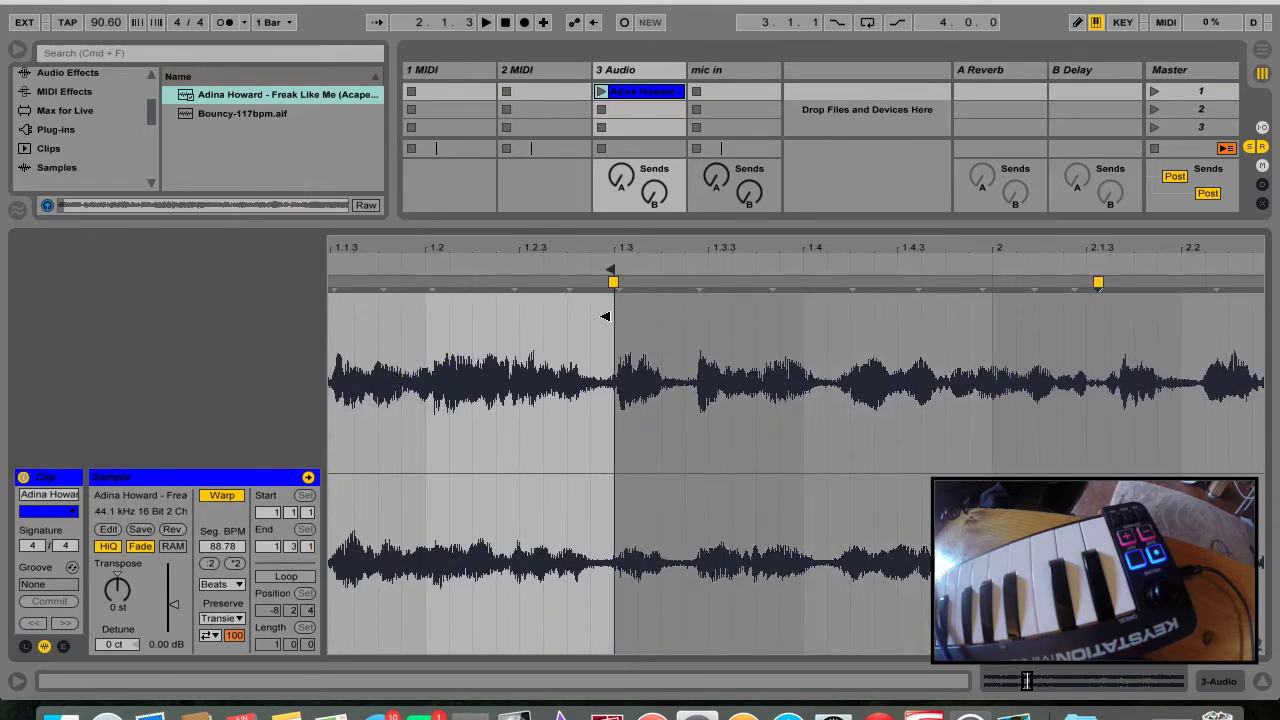
drag(503, 240, 780, 240)
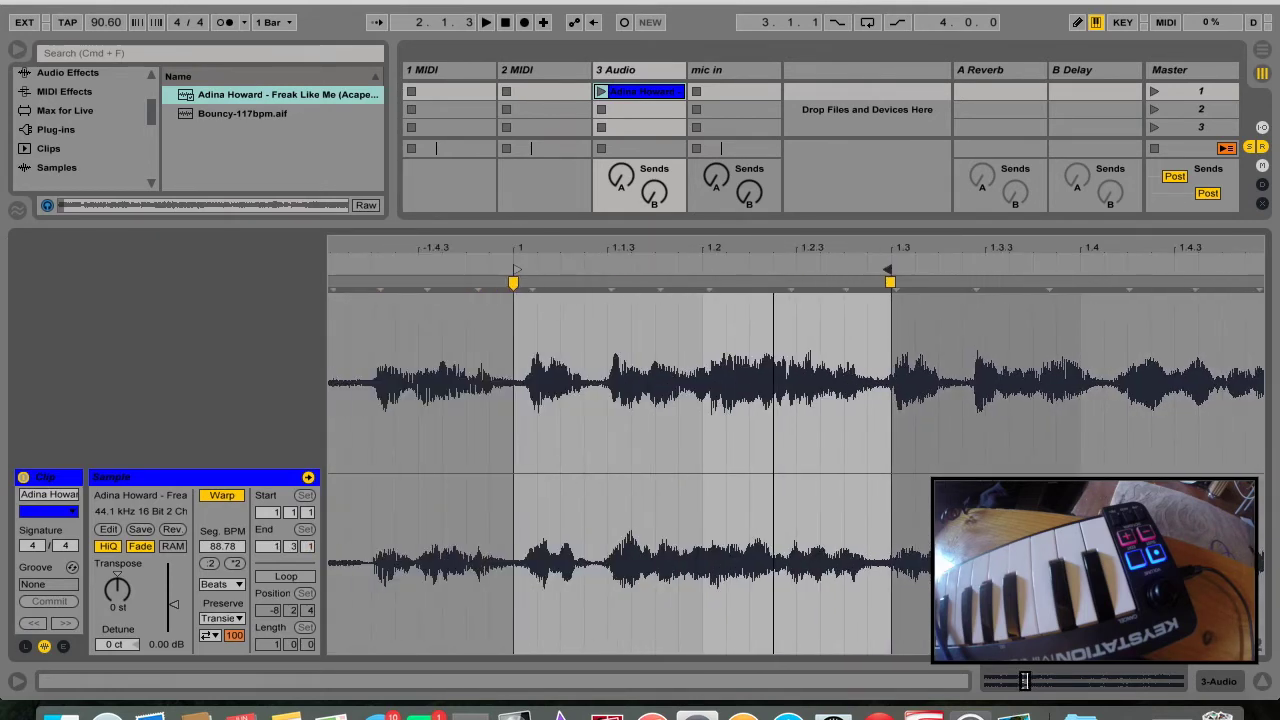
click(601, 92)
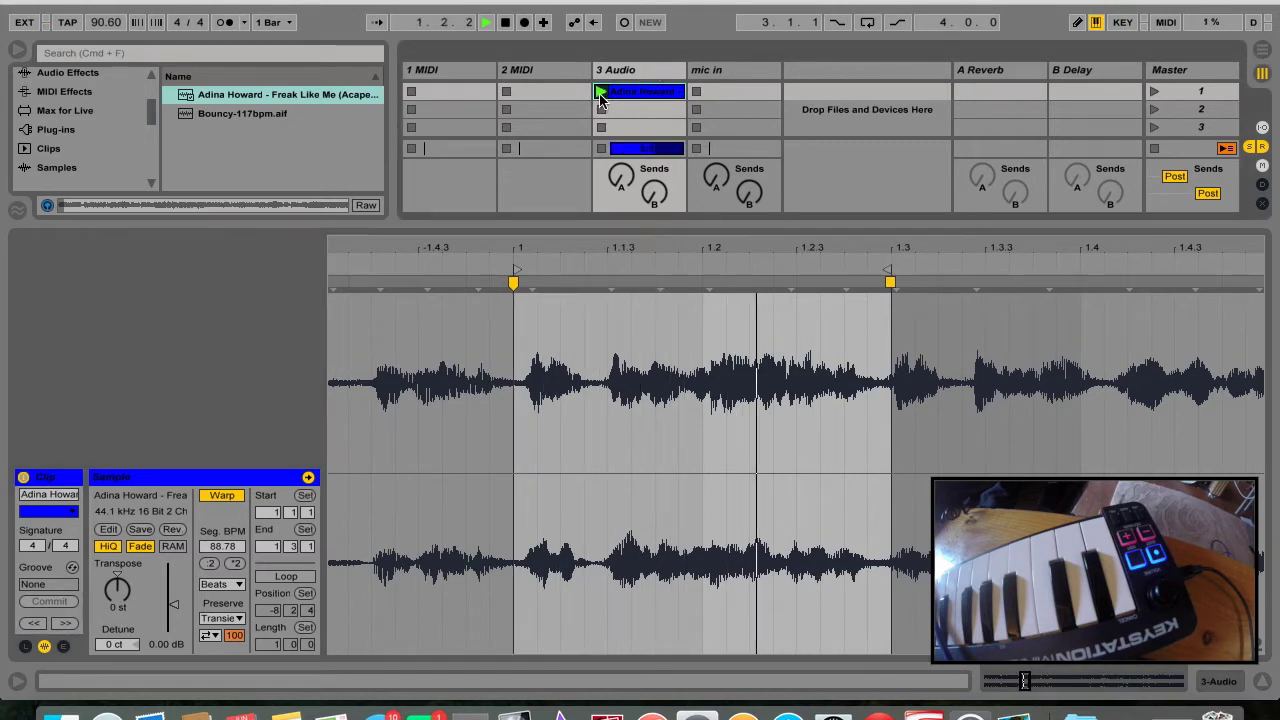
mouse_move(884, 270)
mouse_down()
mouse_move(1251, 271)
mouse_move(1074, 271)
mouse_move(1014, 310)
mouse_up()
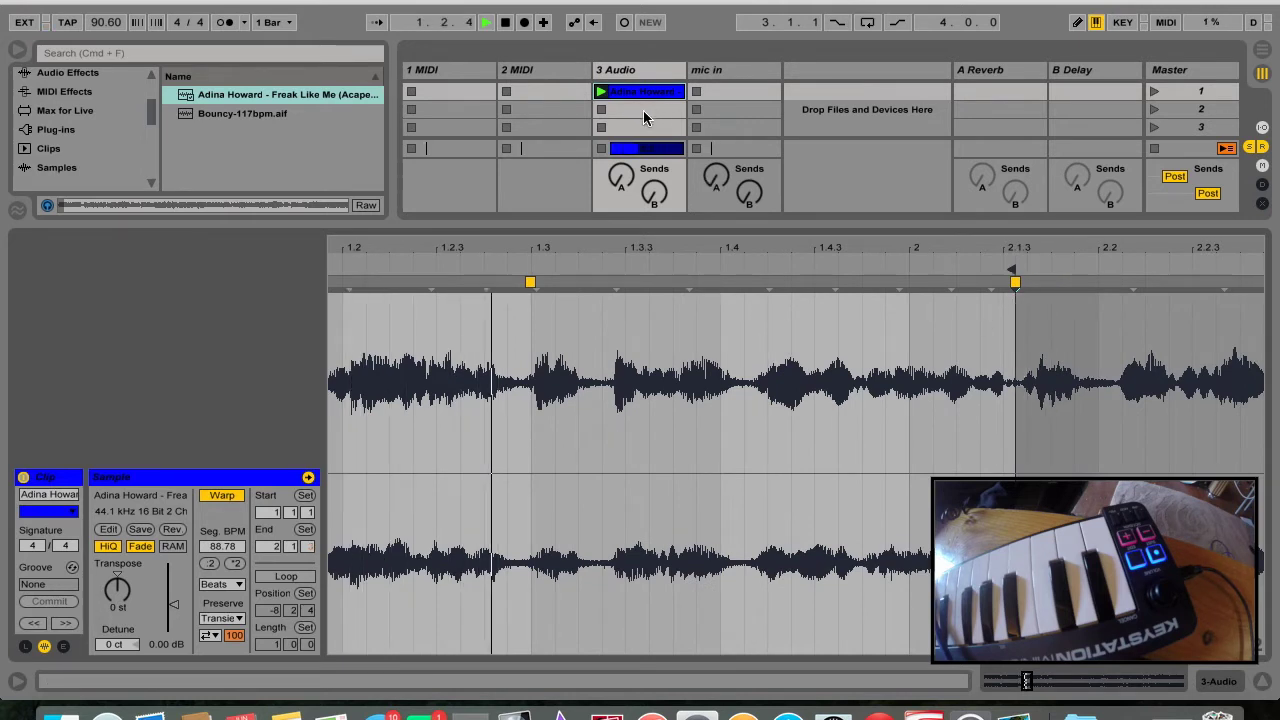
Step: Crop the sample and adjust the warp marker near 1.3, giving Seg BPM 88.97
right_click(727, 460)
click(750, 442)
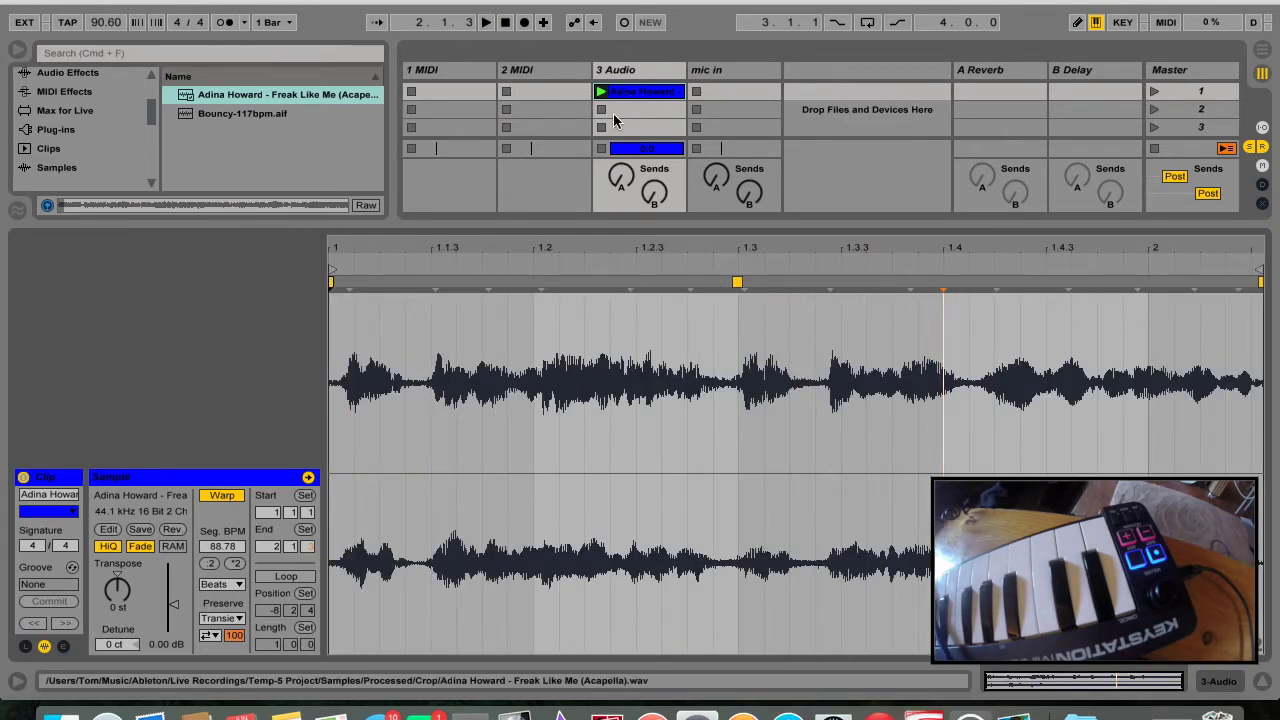
click(601, 148)
drag(331, 395, 1210, 383)
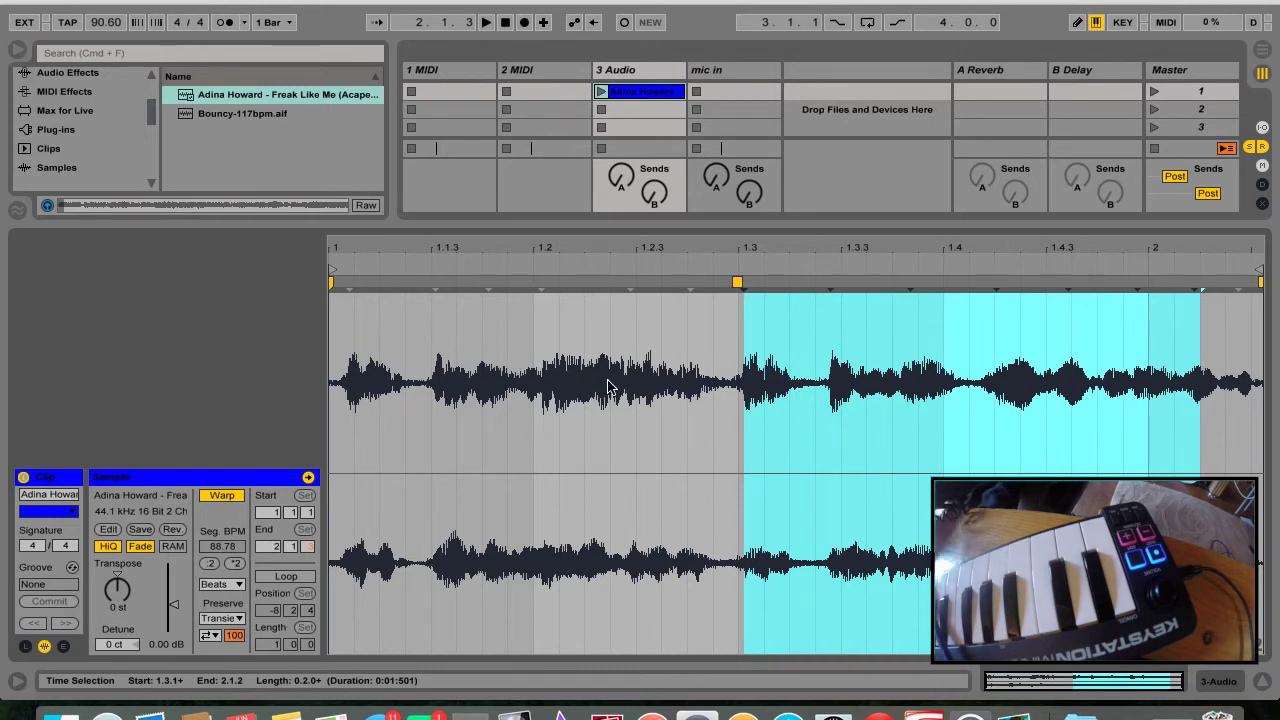
click(737, 287)
drag(737, 282, 754, 329)
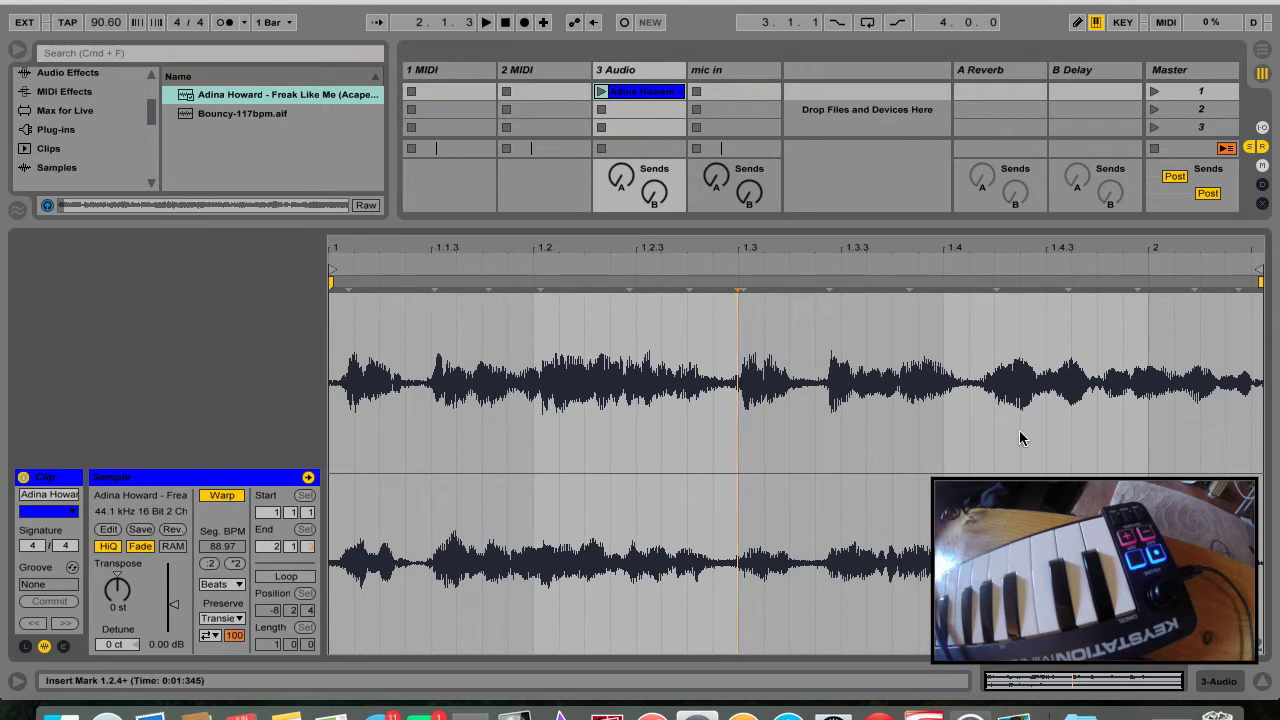
Step: Duplicate the acapella clip and end the first chop just before 1.3
right_click(641, 92)
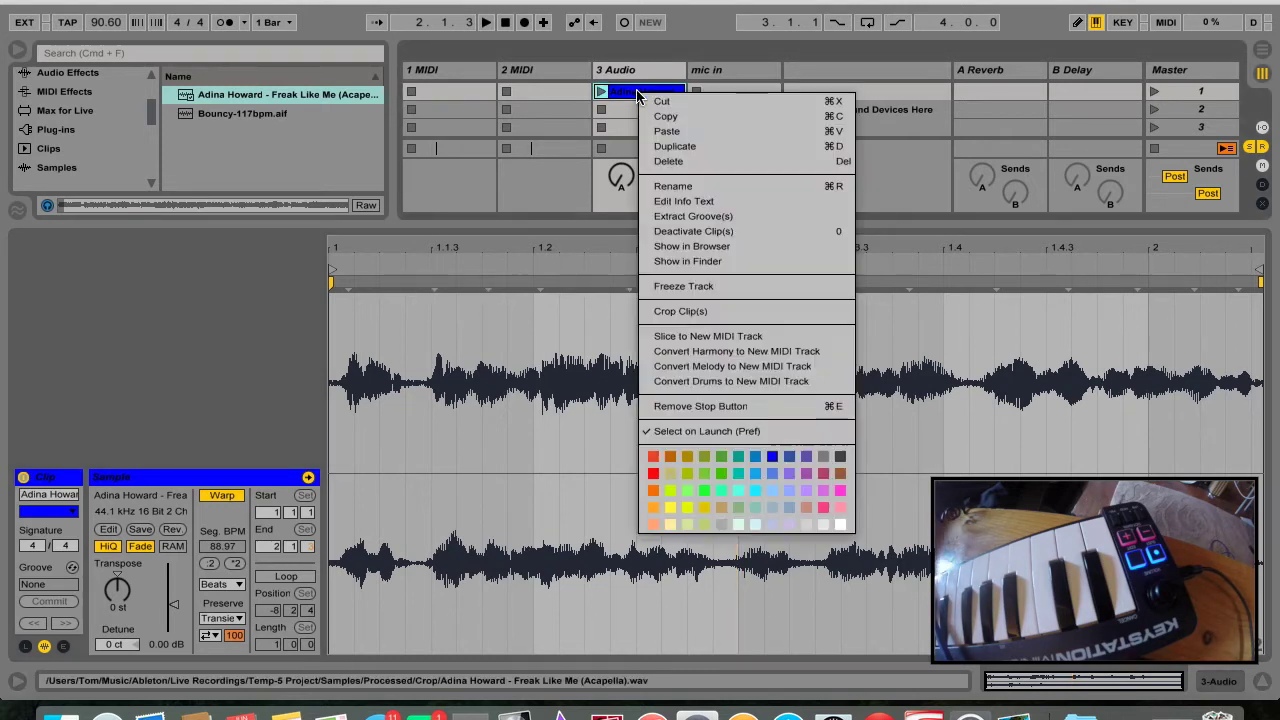
click(676, 147)
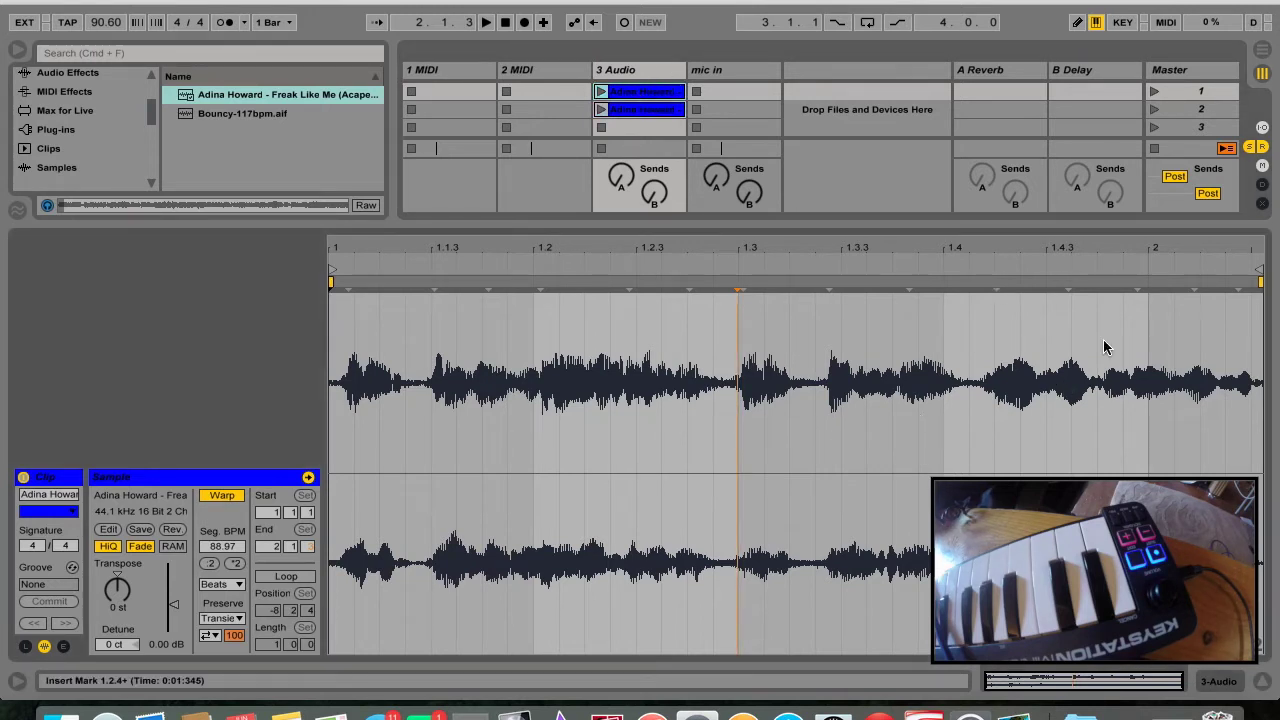
mouse_move(1152, 282)
mouse_down()
mouse_move(748, 323)
mouse_move(737, 271)
mouse_up()
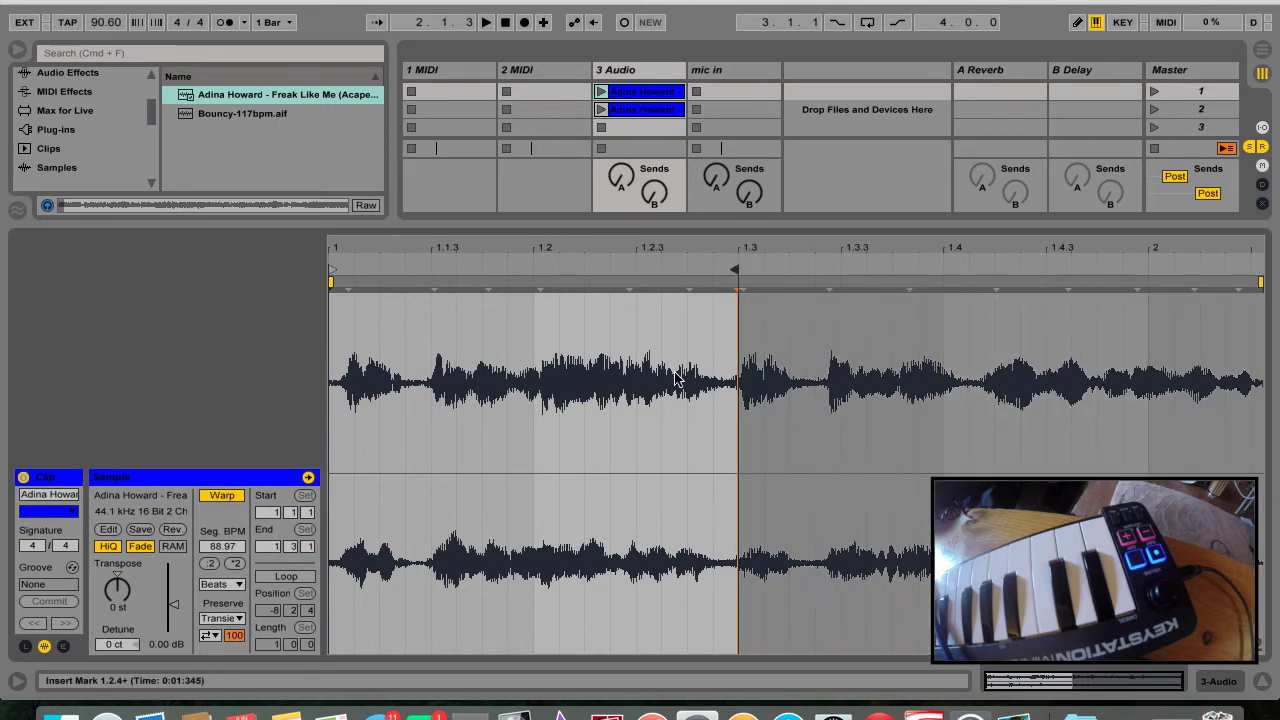
click(601, 92)
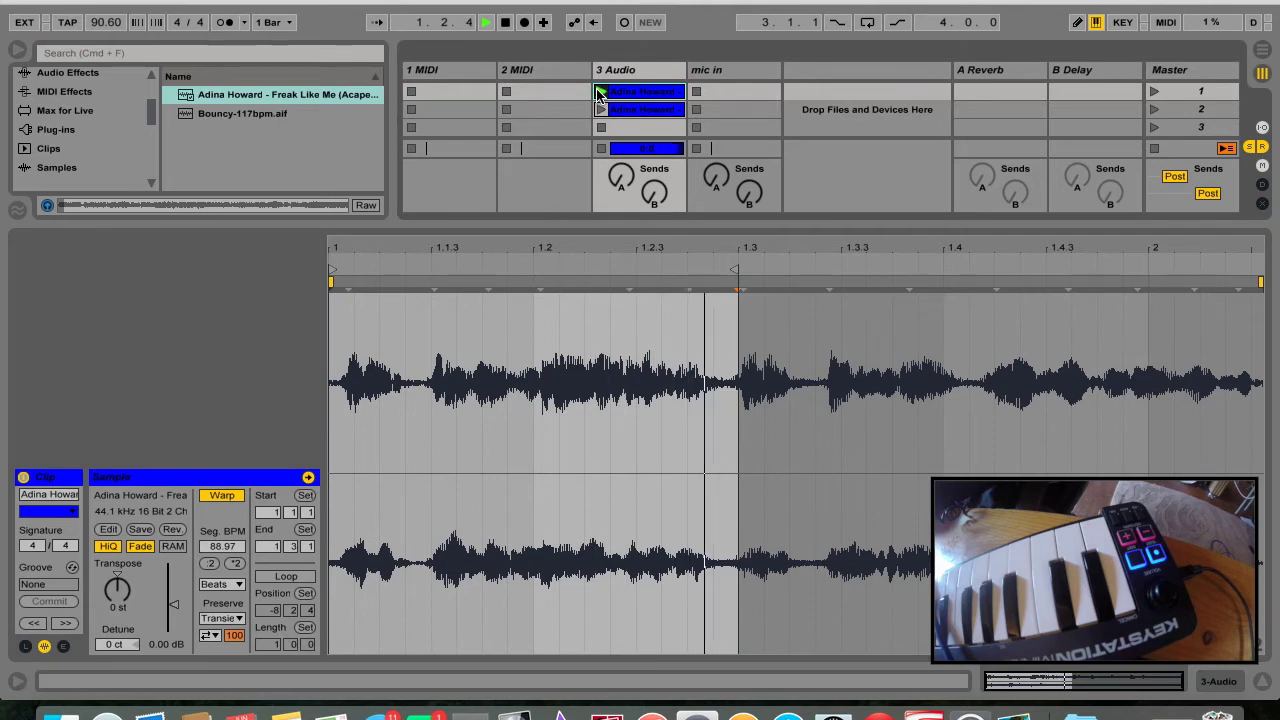
mouse_move(737, 271)
mouse_down()
mouse_move(714, 266)
mouse_move(791, 265)
mouse_up()
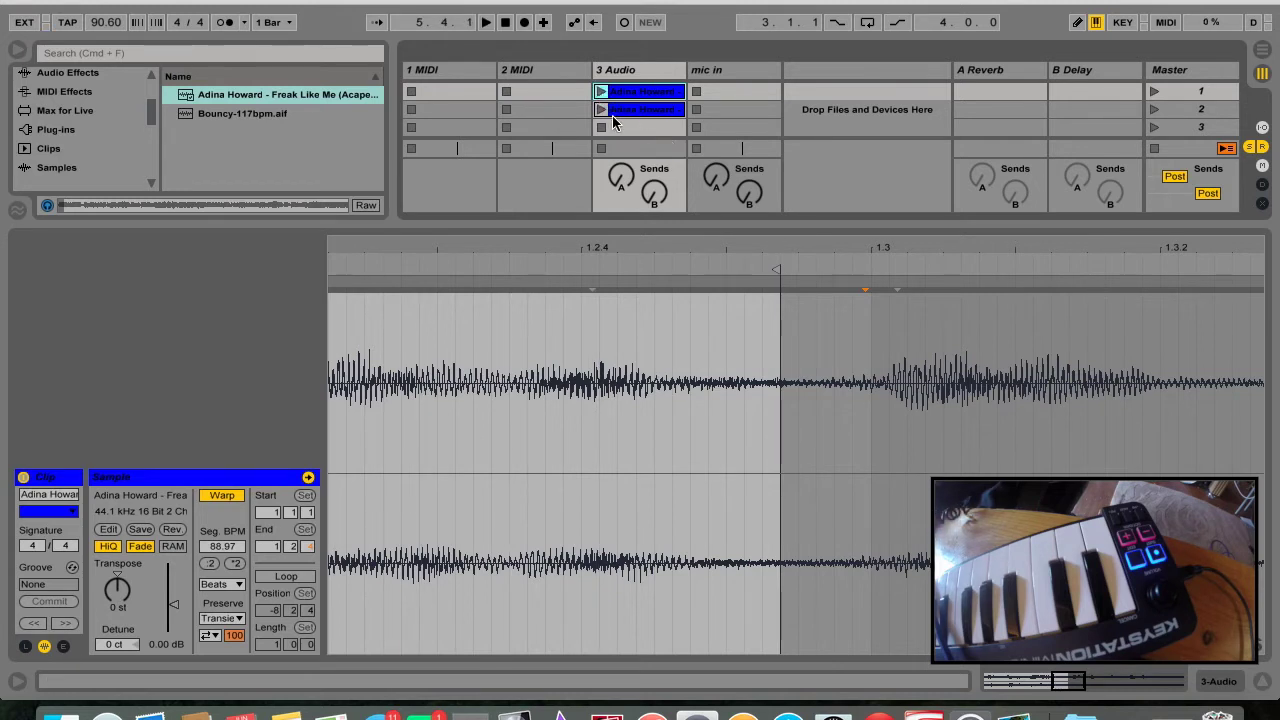
Step: Start the second chop at 1.3, audition it, and return to the Session mixer
click(632, 113)
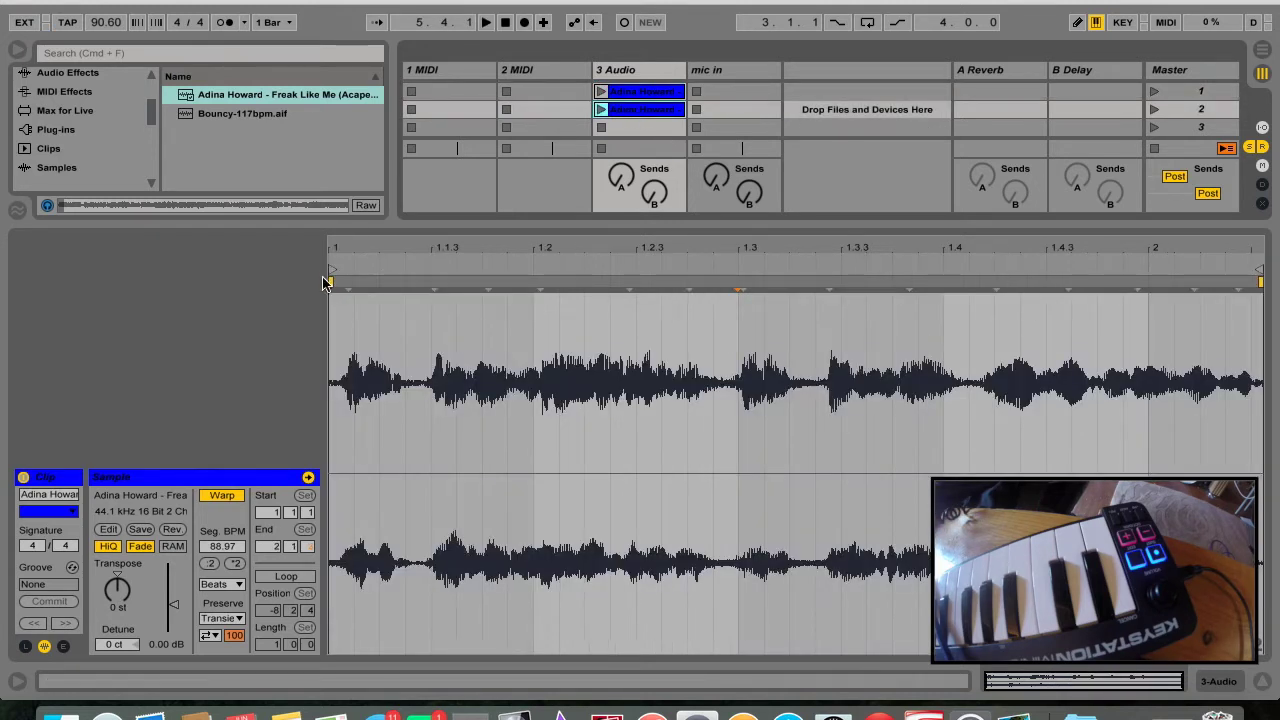
drag(336, 268, 741, 268)
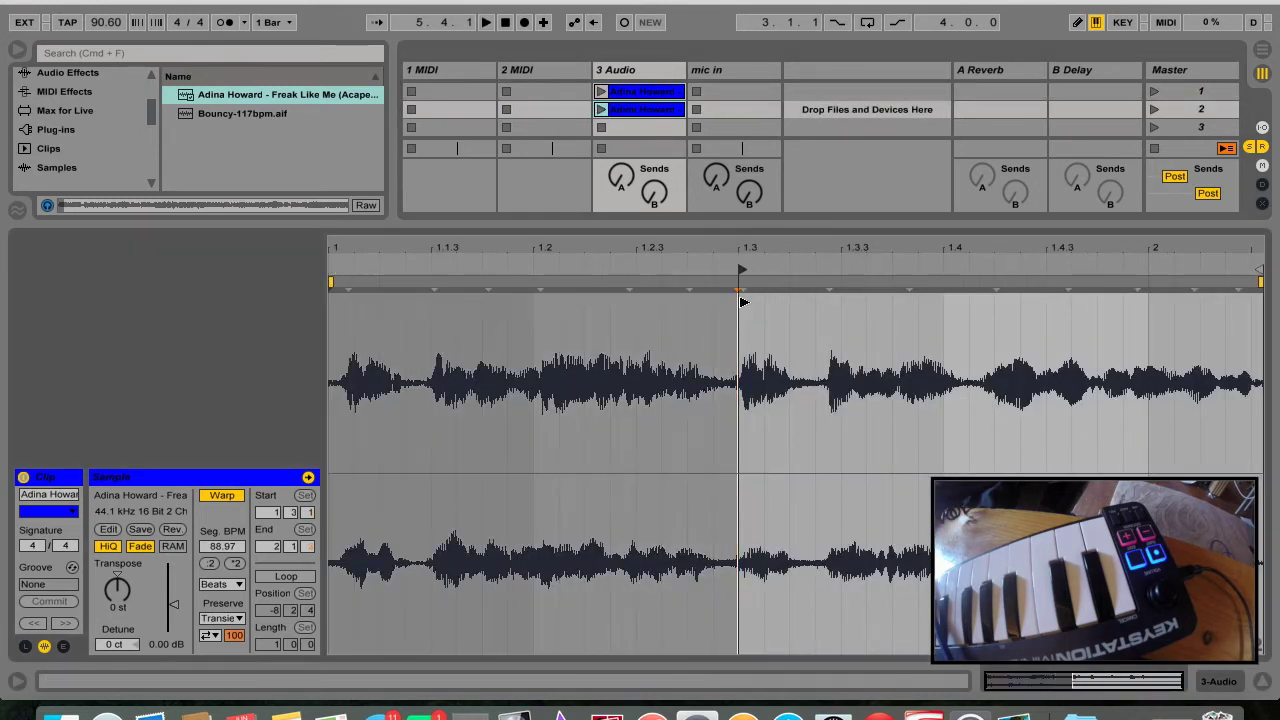
click(599, 114)
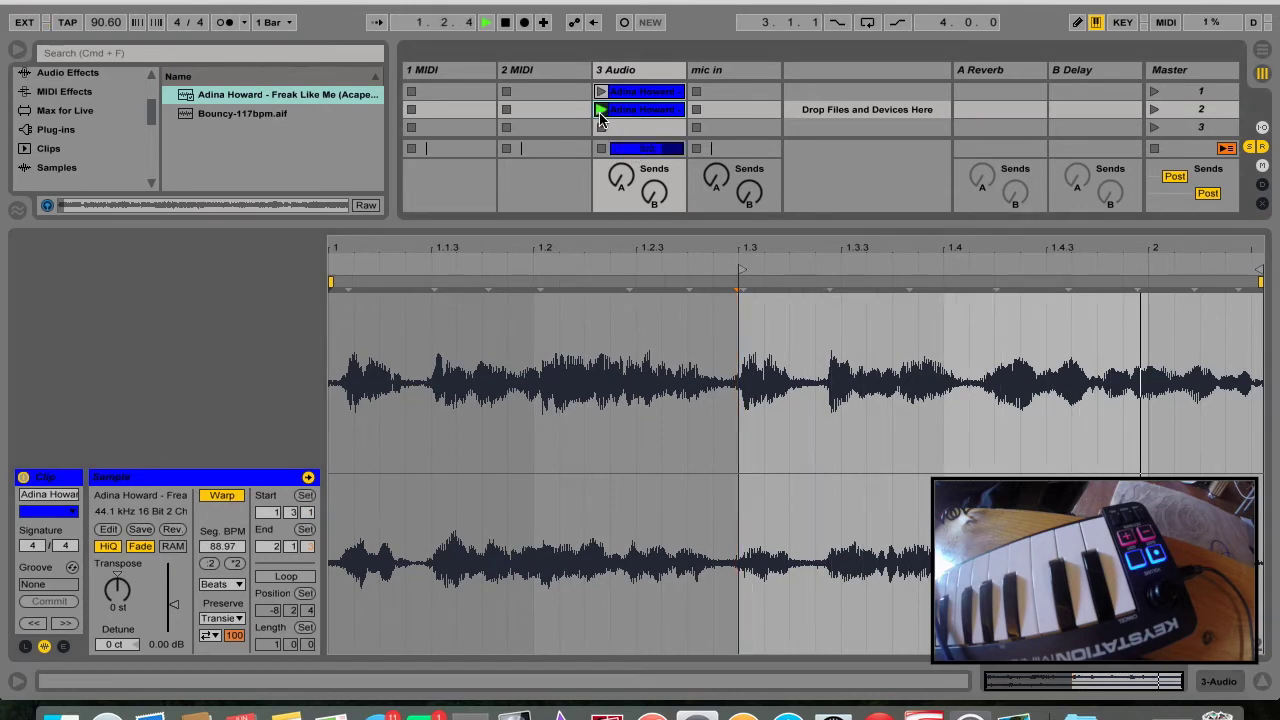
click(602, 149)
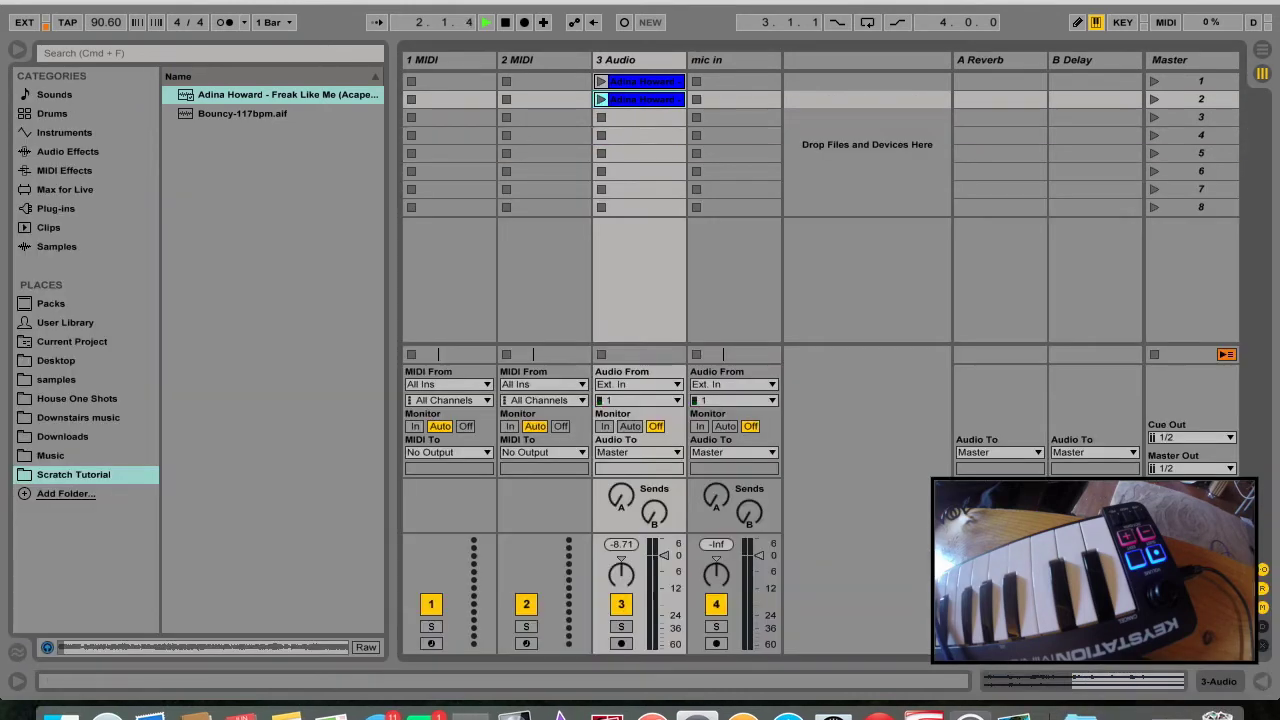
click(1263, 681)
click(520, 60)
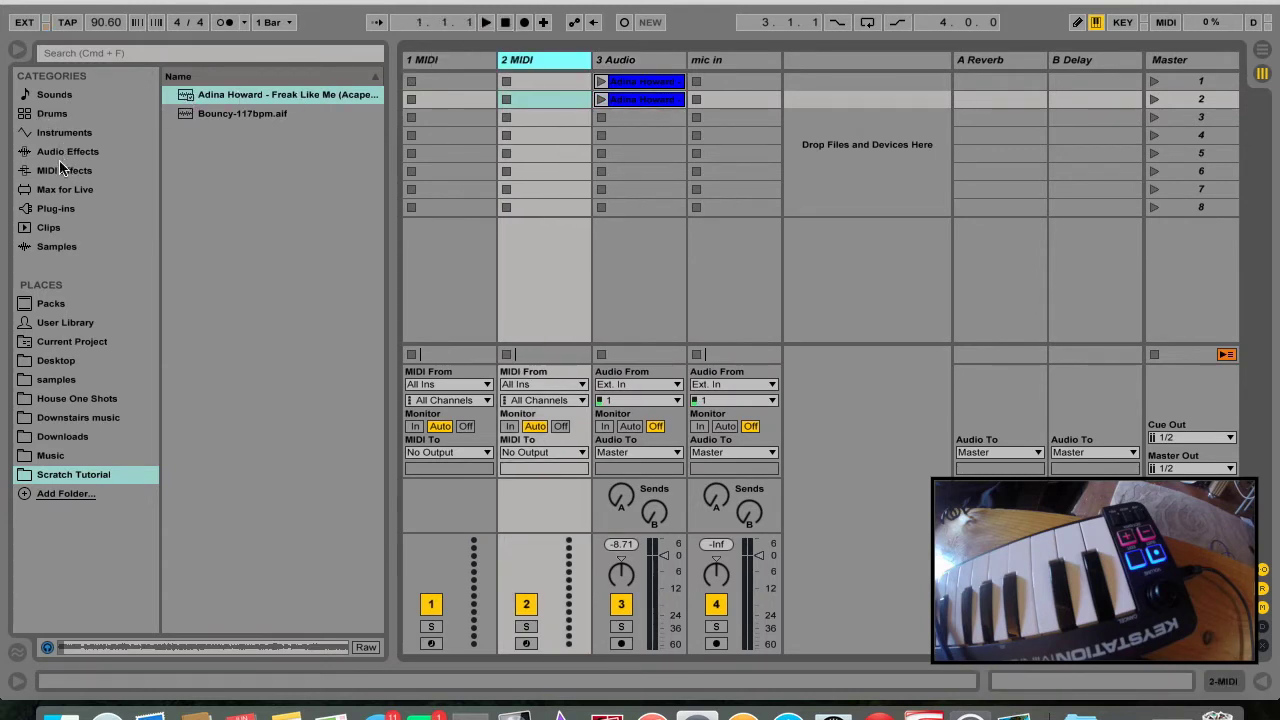
Step: Put a Drum Rack on 2 MIDI and load the two Adina Howard chops onto C2 and D2
click(52, 114)
drag(221, 116, 522, 100)
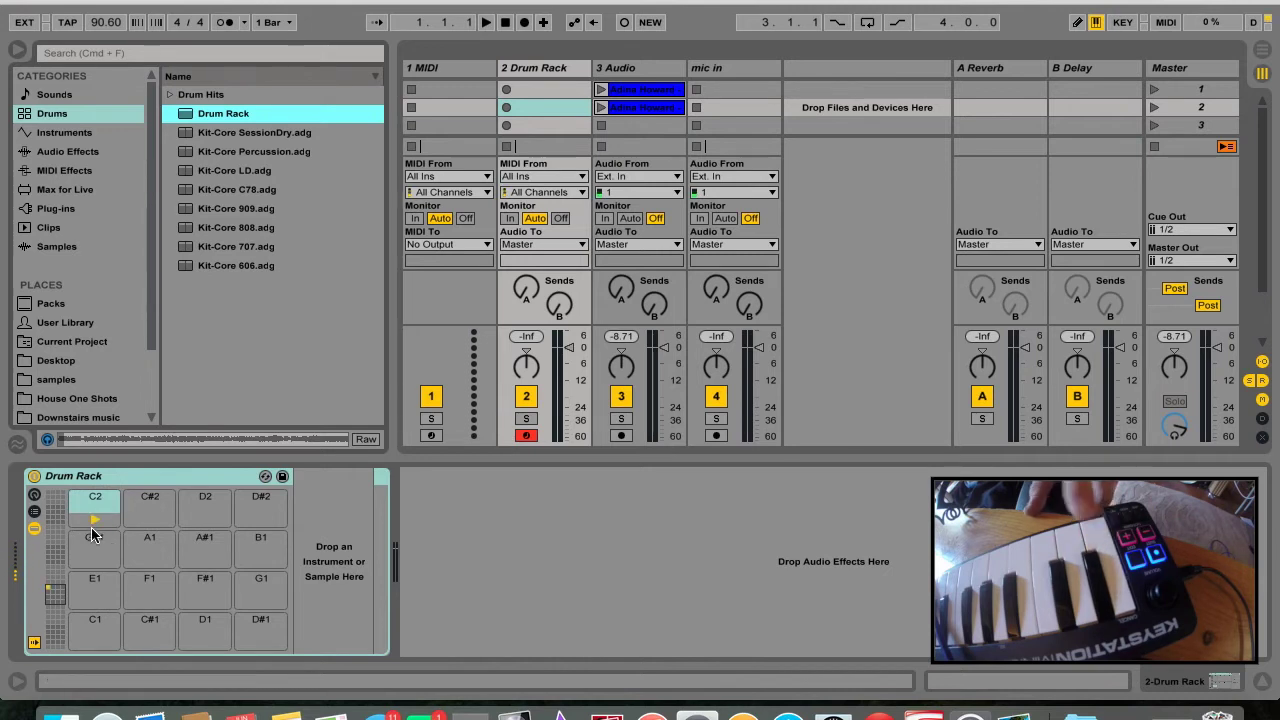
mouse_move(104, 510)
mouse_down()
mouse_move(57, 594)
mouse_move(103, 513)
mouse_up()
drag(51, 563, 51, 591)
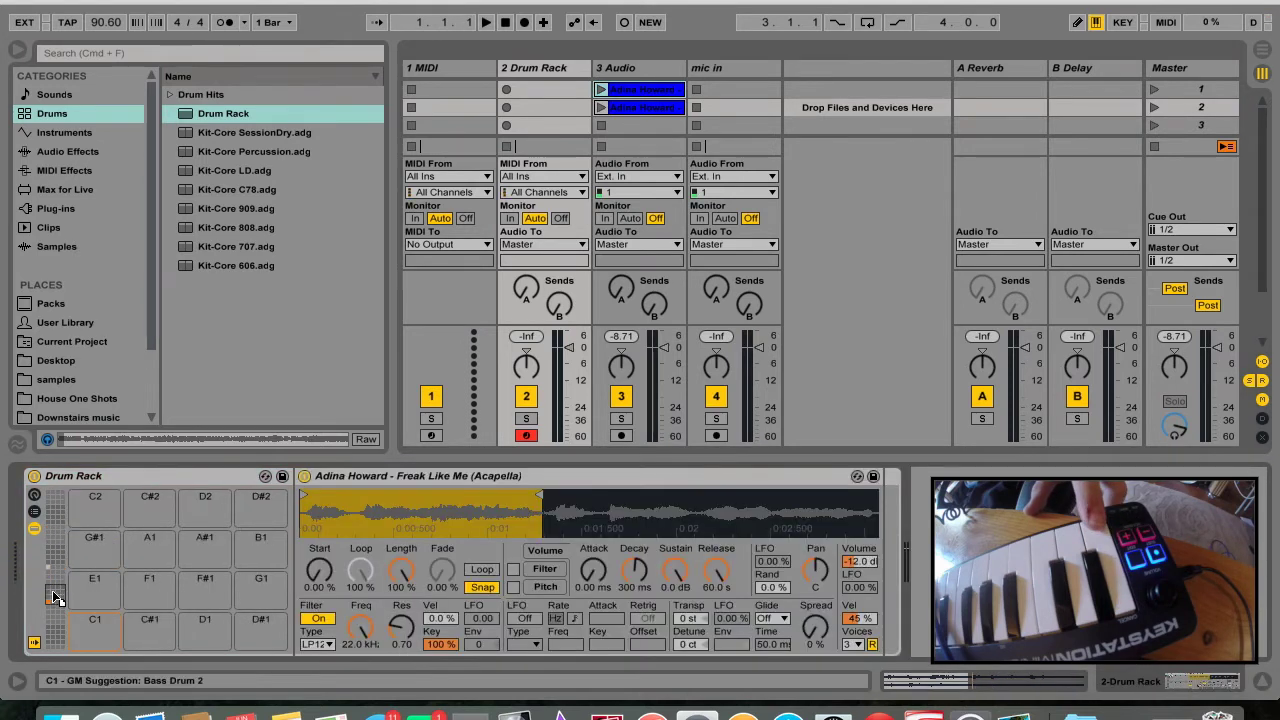
drag(110, 522, 108, 520)
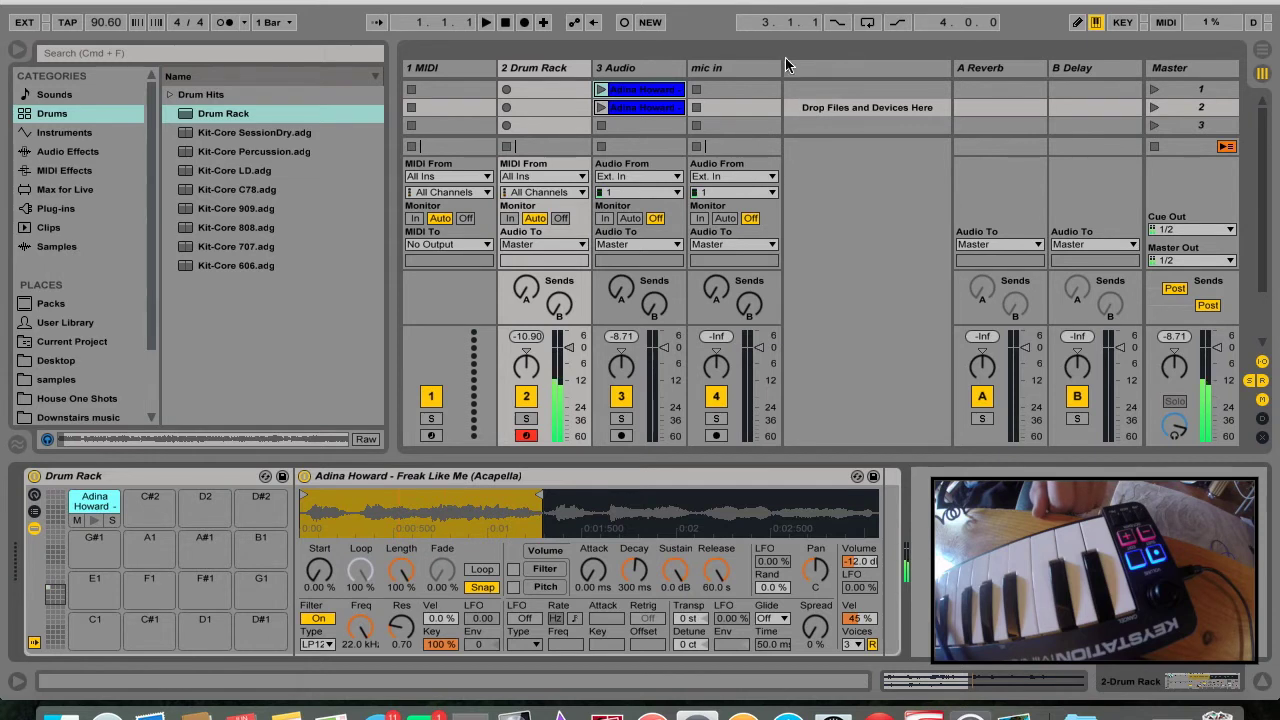
drag(632, 111, 197, 509)
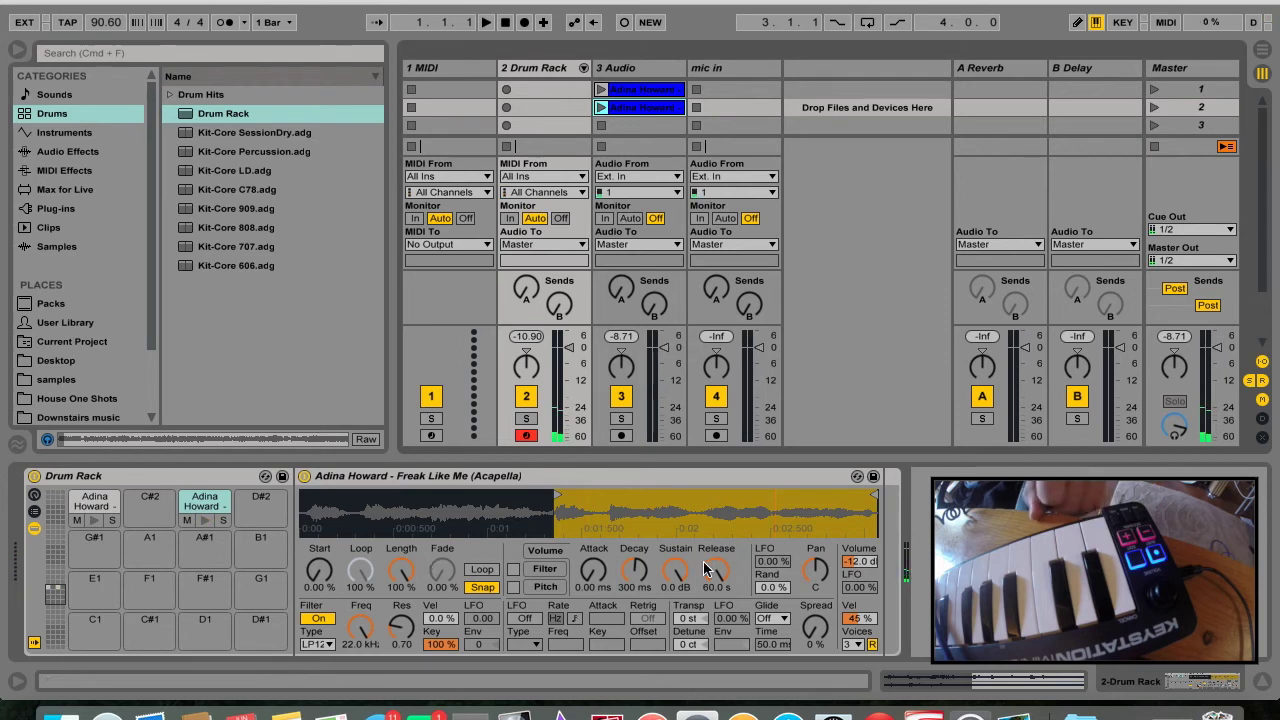
click(85, 510)
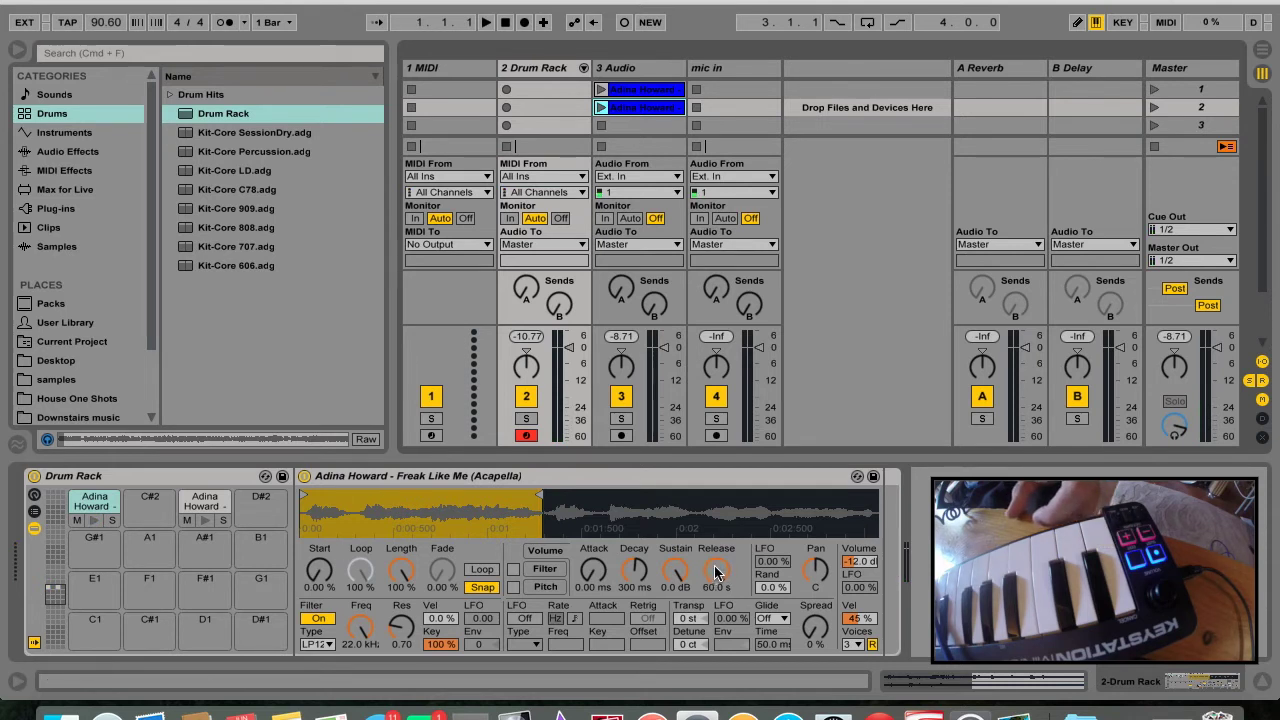
Step: Turn the Simpler Release down to about 1 ms on pads C2 and D2
drag(716, 572, 716, 590)
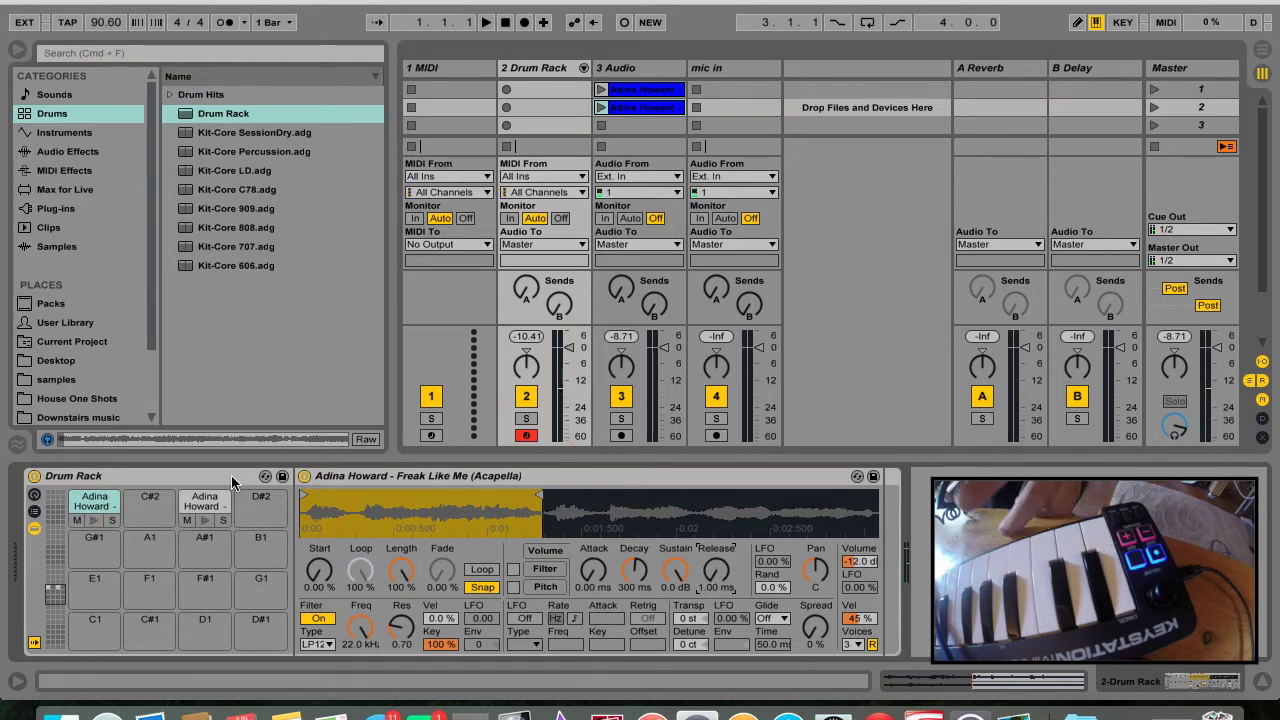
click(207, 500)
drag(722, 573, 722, 640)
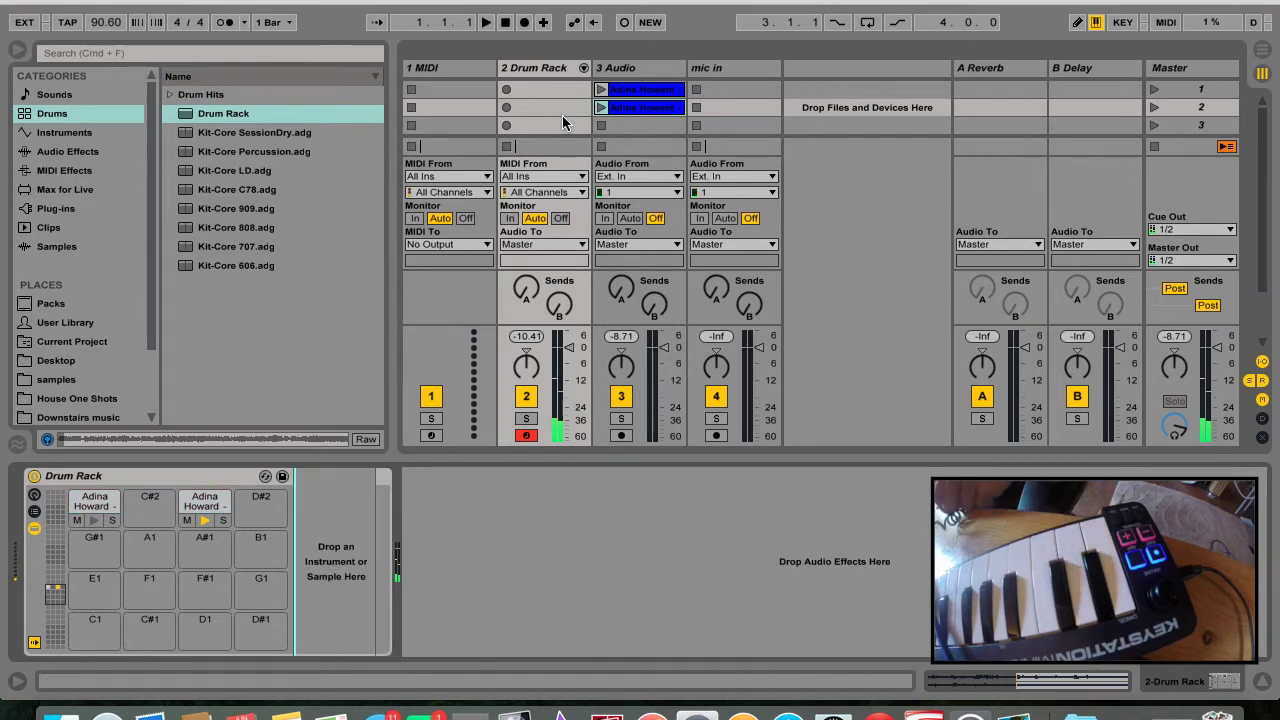
click(106, 473)
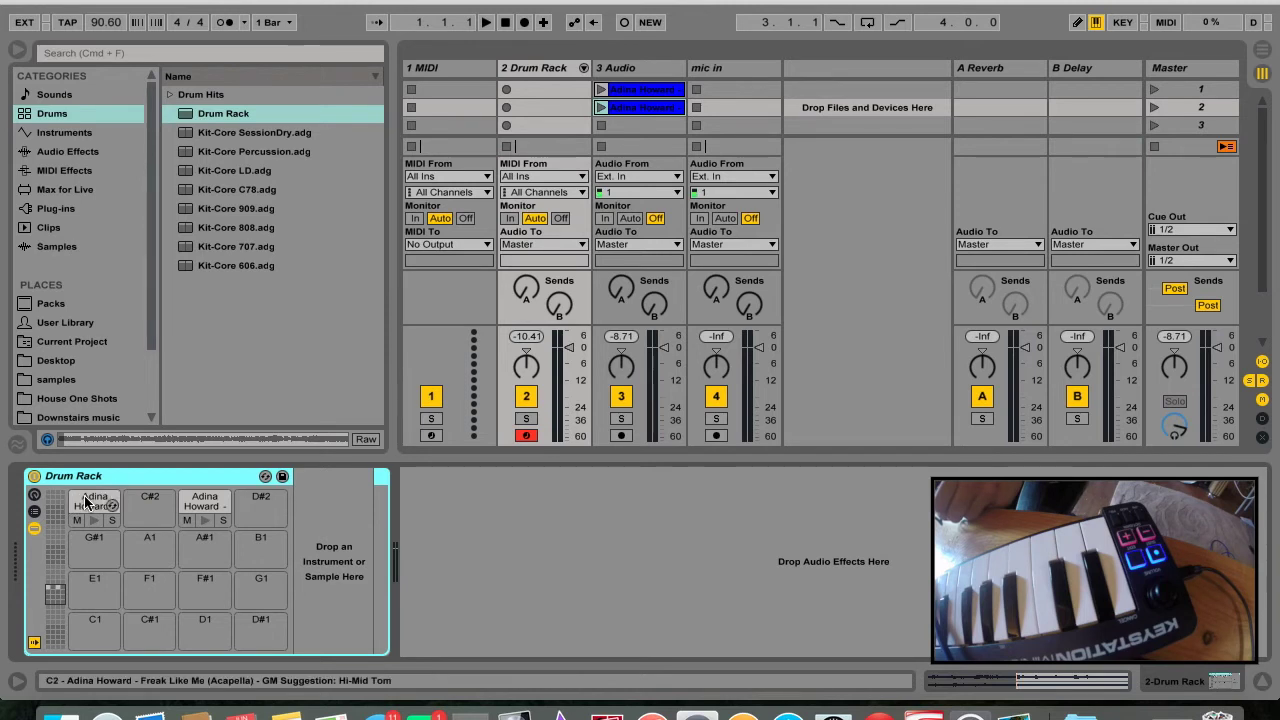
Step: Enable the Pitch envelope in the C2 chop's Simpler and enter MIDI map mode
click(86, 503)
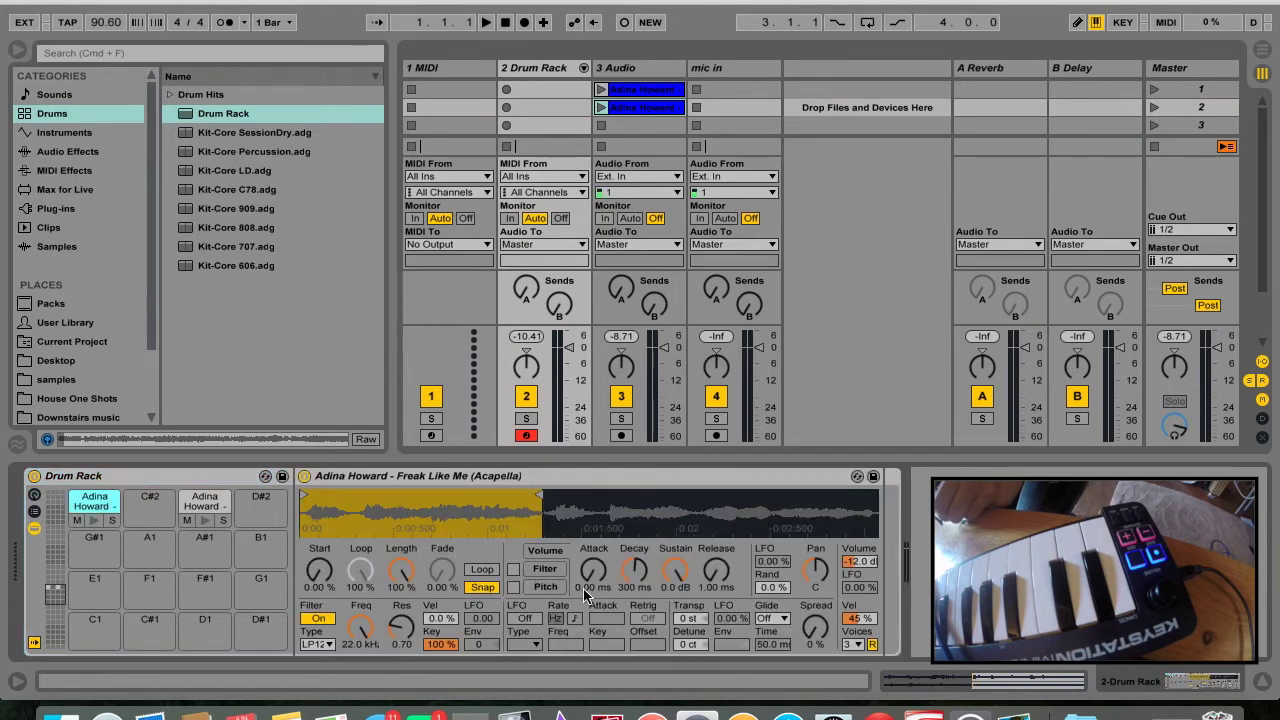
click(545, 588)
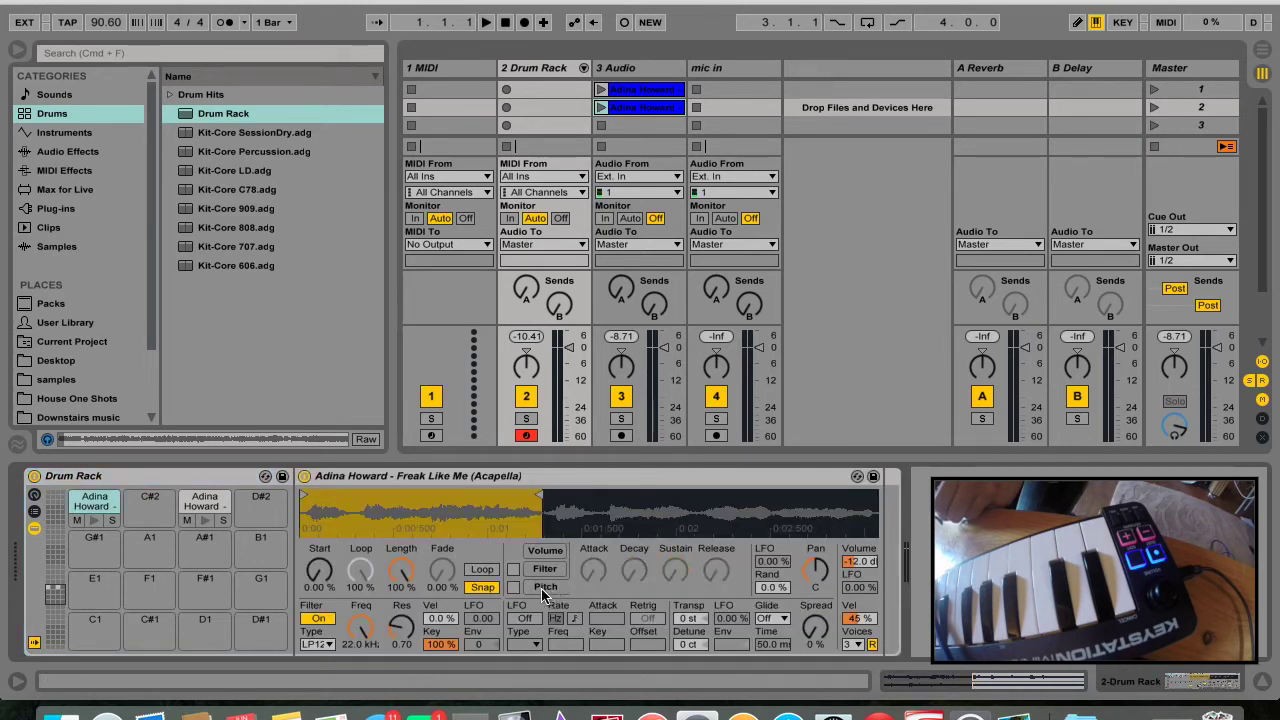
click(513, 588)
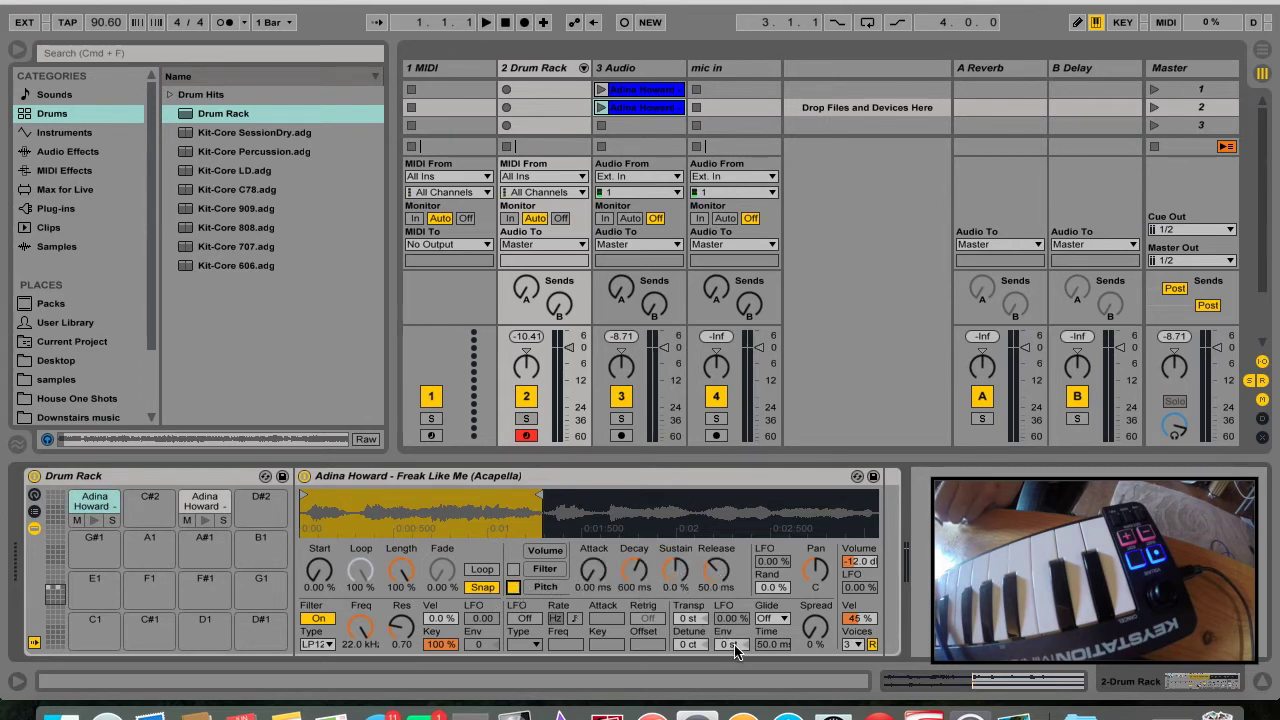
click(1166, 22)
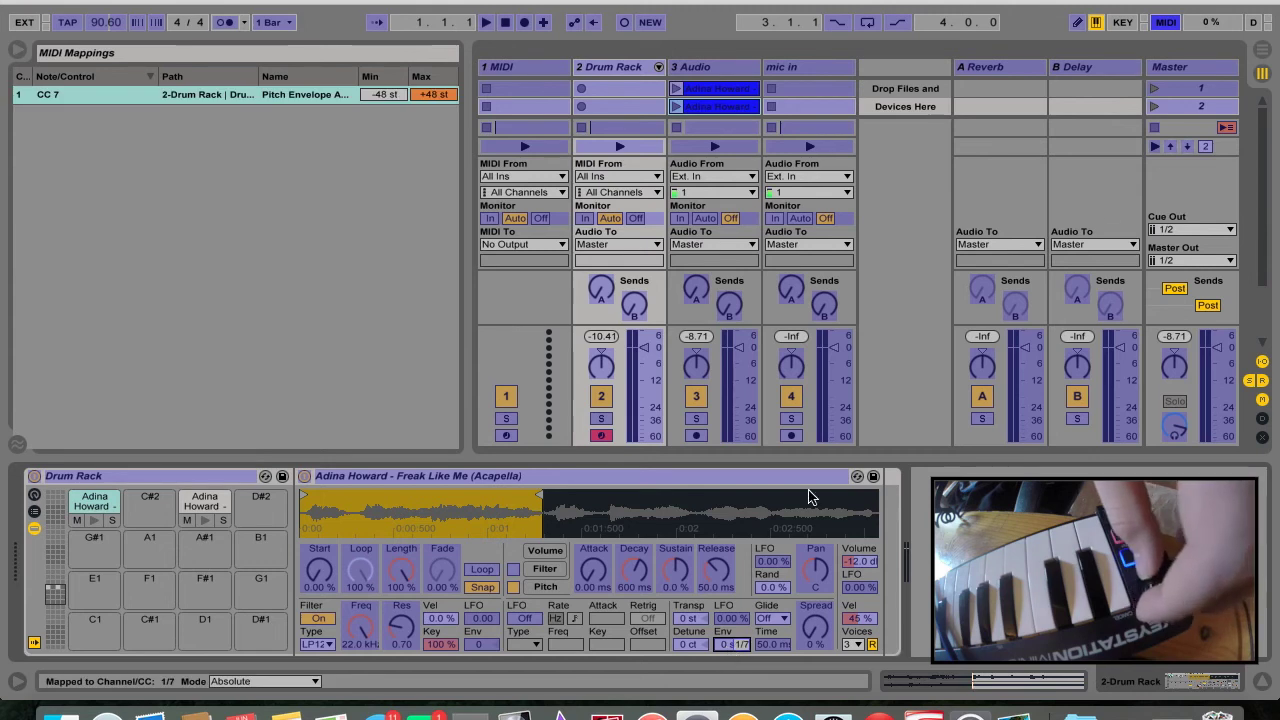
Step: Set the CC 7 mapping's Min to -24 and Max to 24, then exit map mode
click(386, 97)
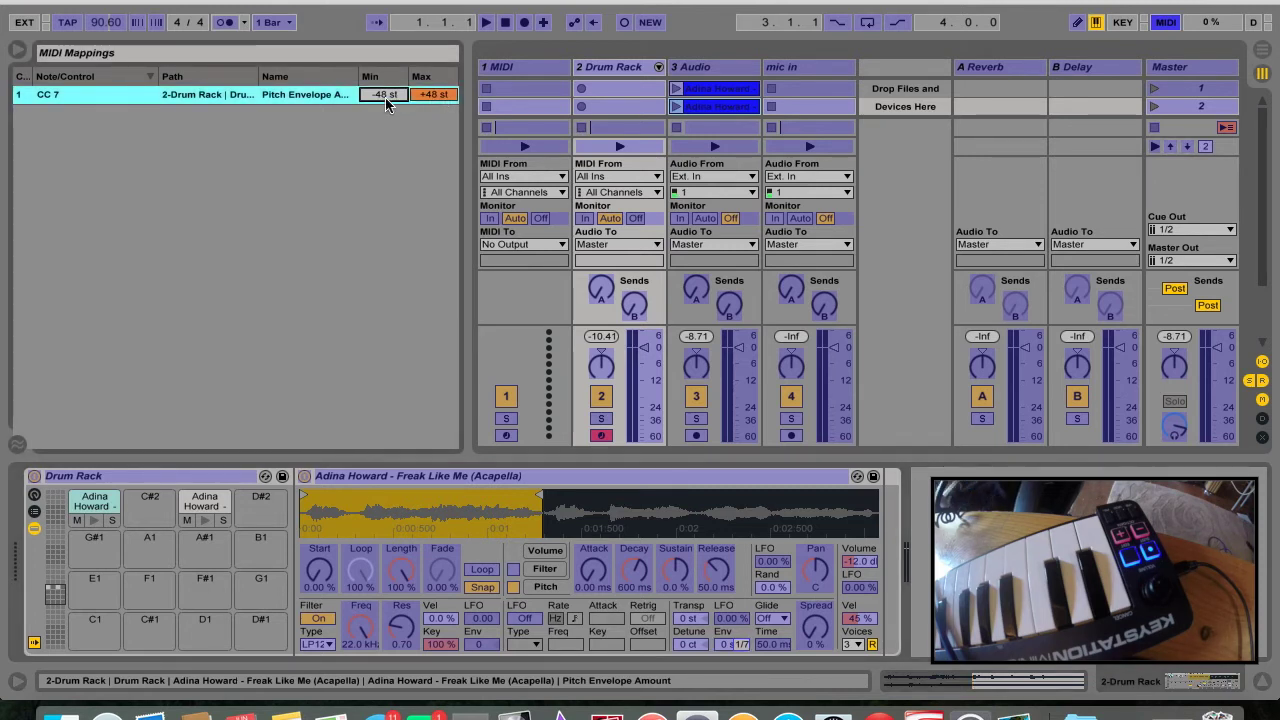
text(-24)
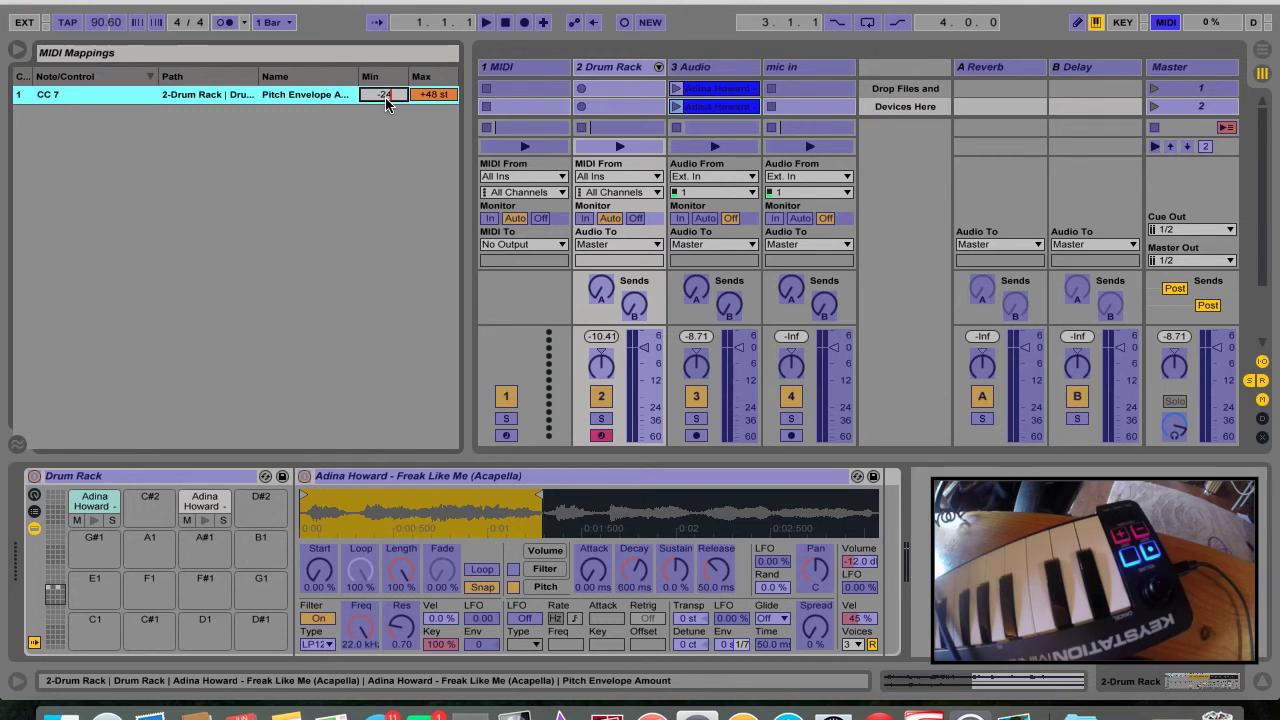
key(Return)
click(424, 98)
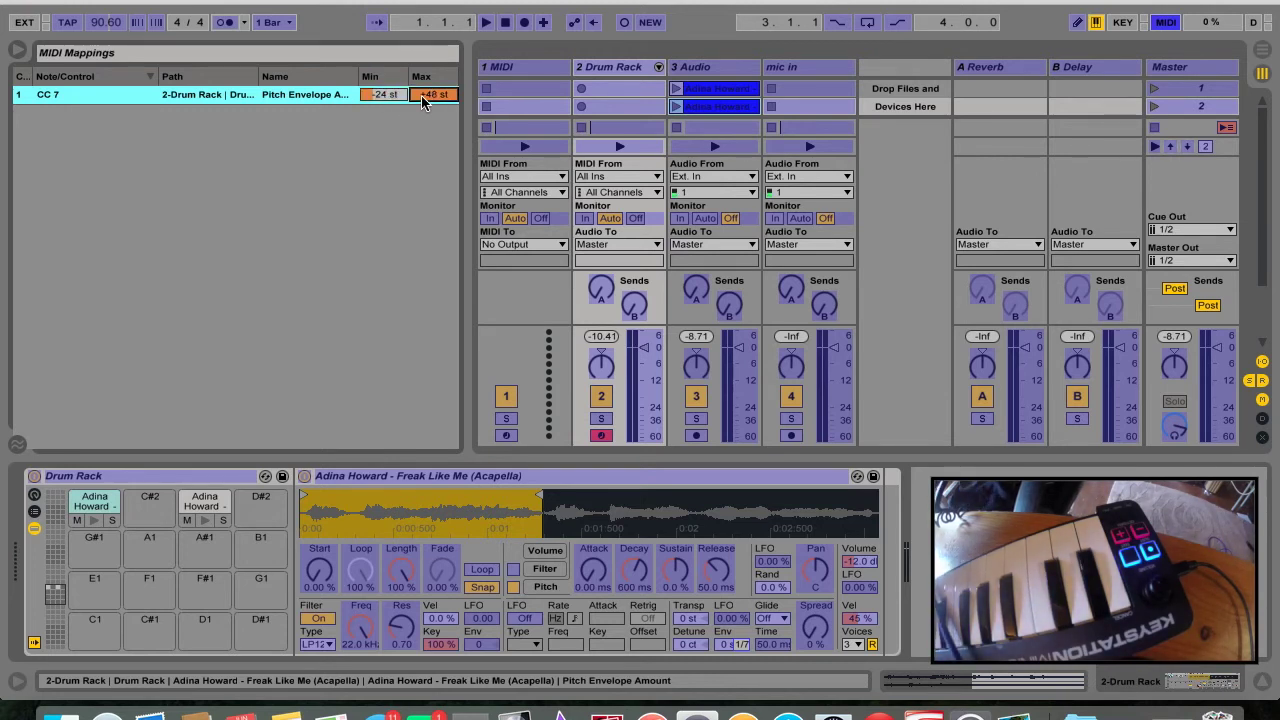
text(24)
key(Return)
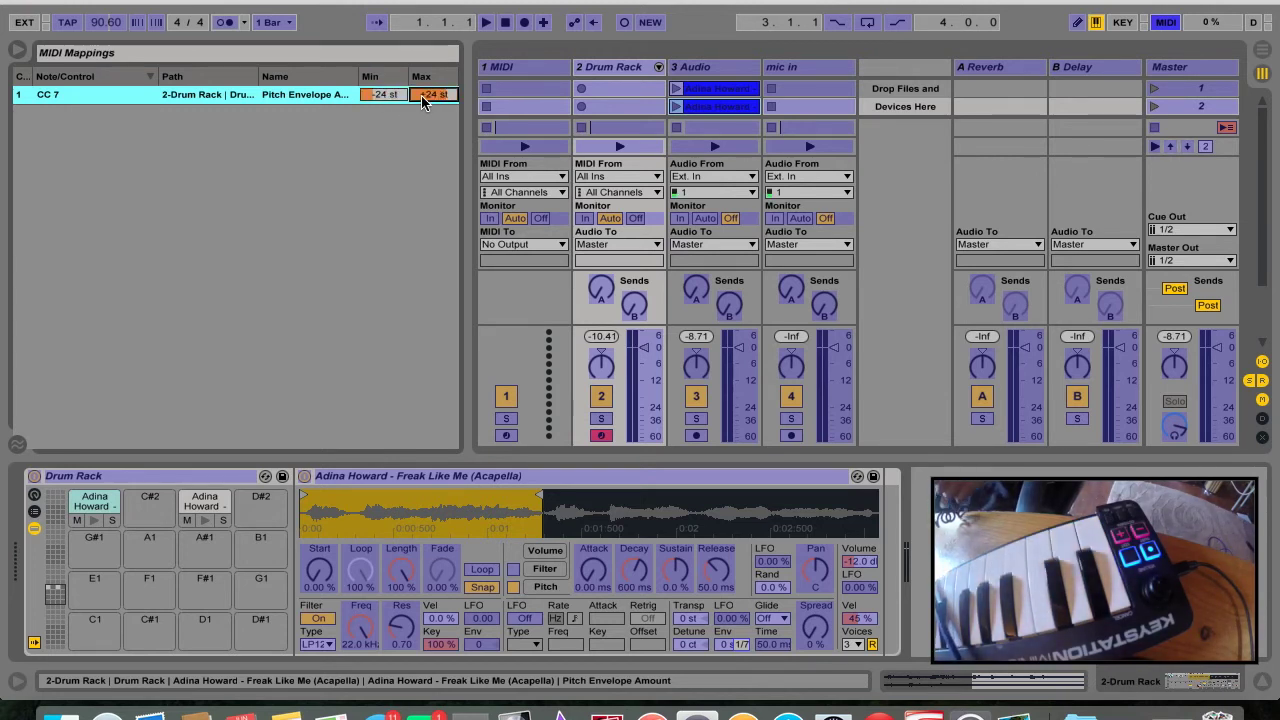
click(1165, 22)
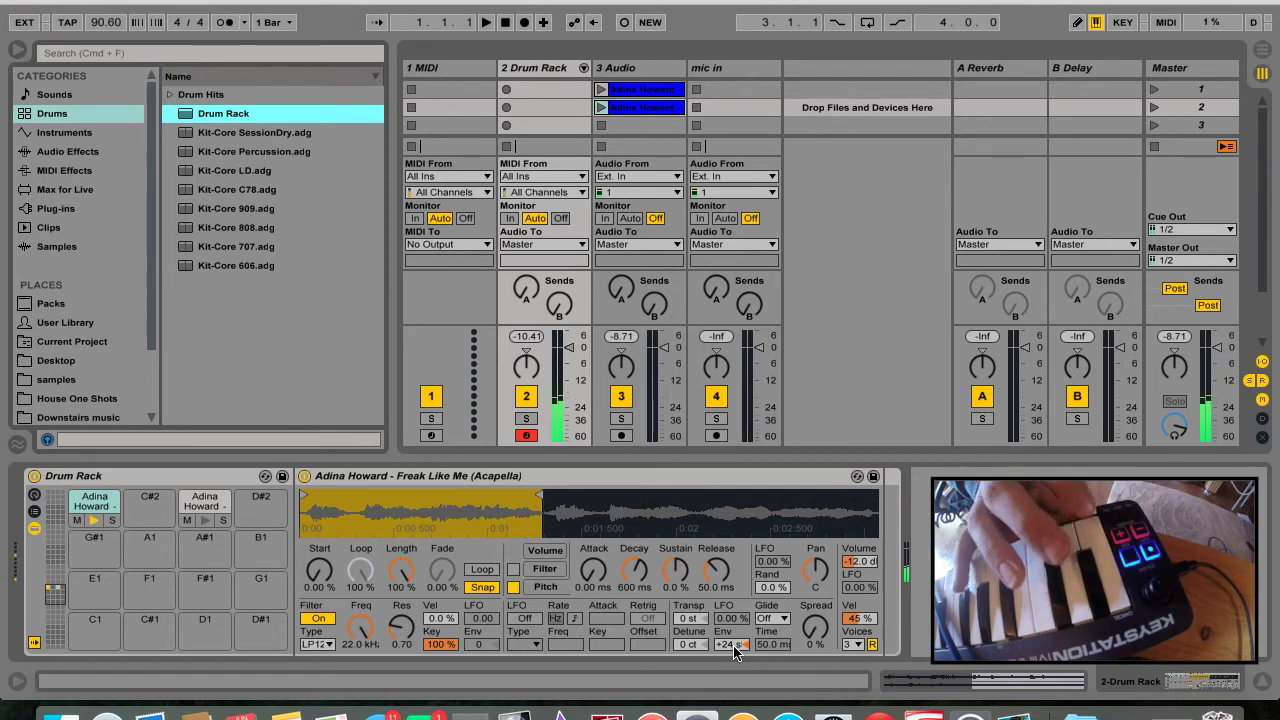
scroll(735, 651, down, 10)
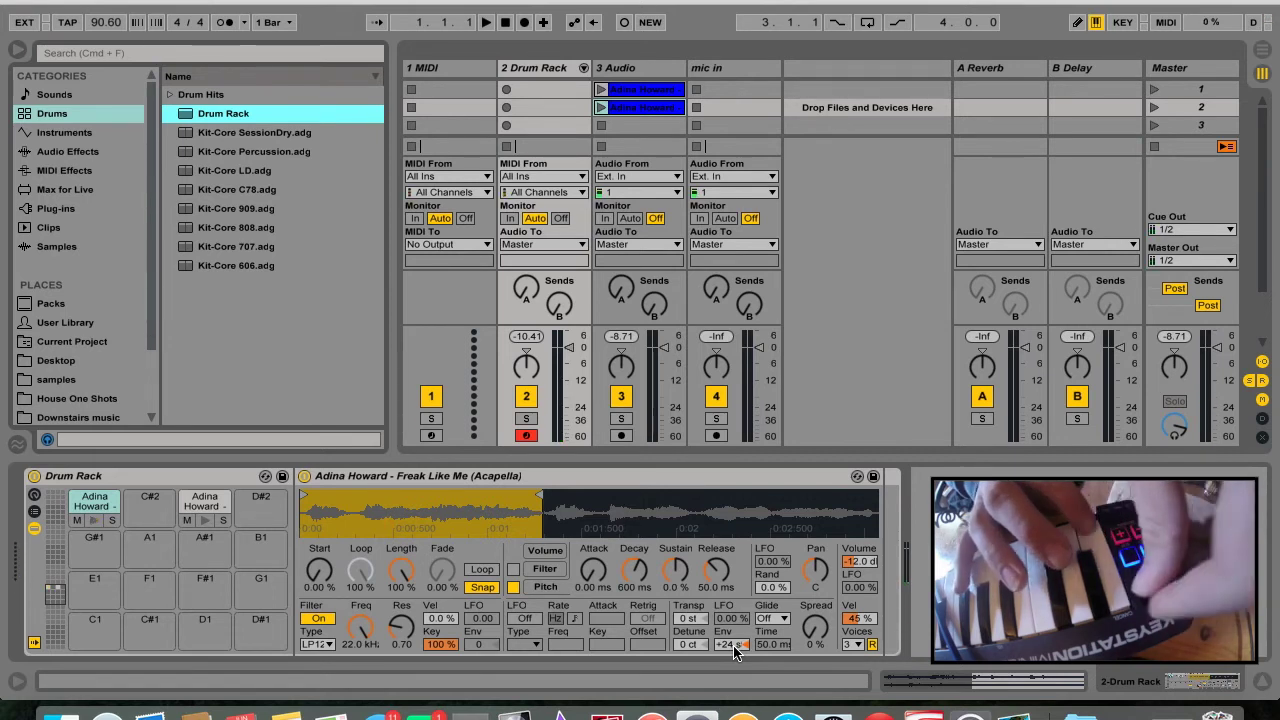
scroll(735, 651, down, 8)
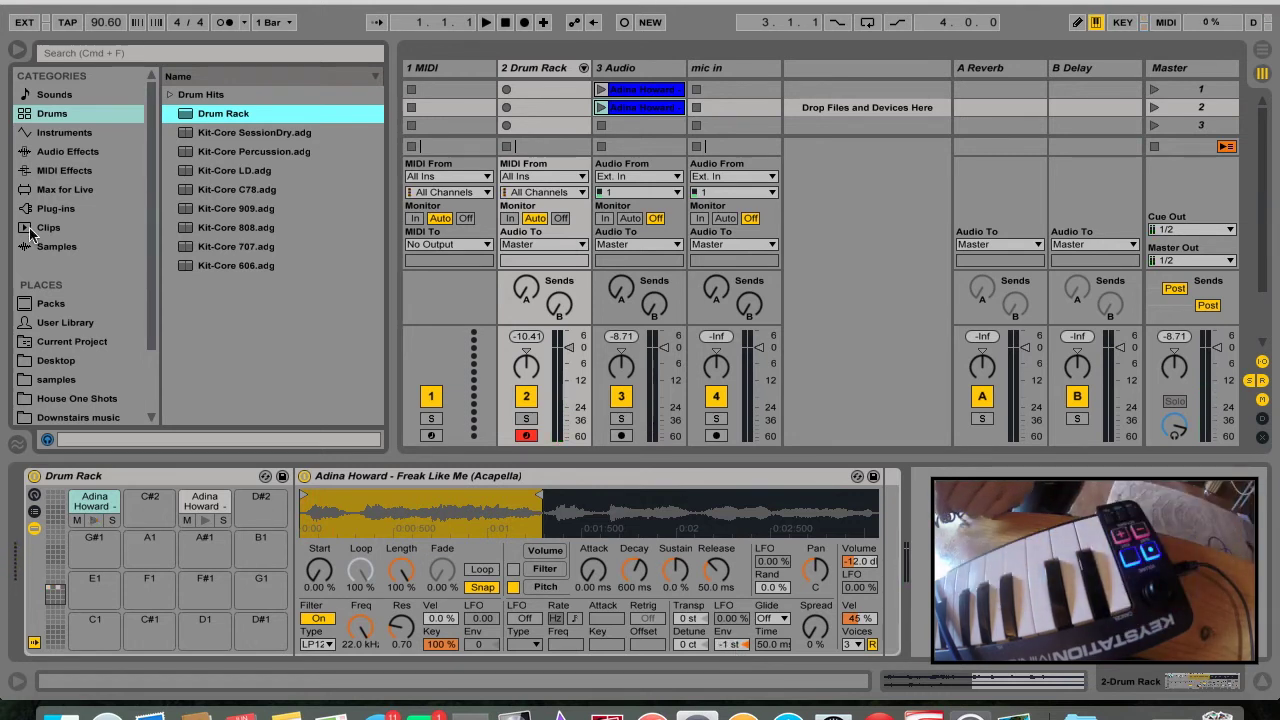
scroll(87, 376, down, 4)
click(85, 396)
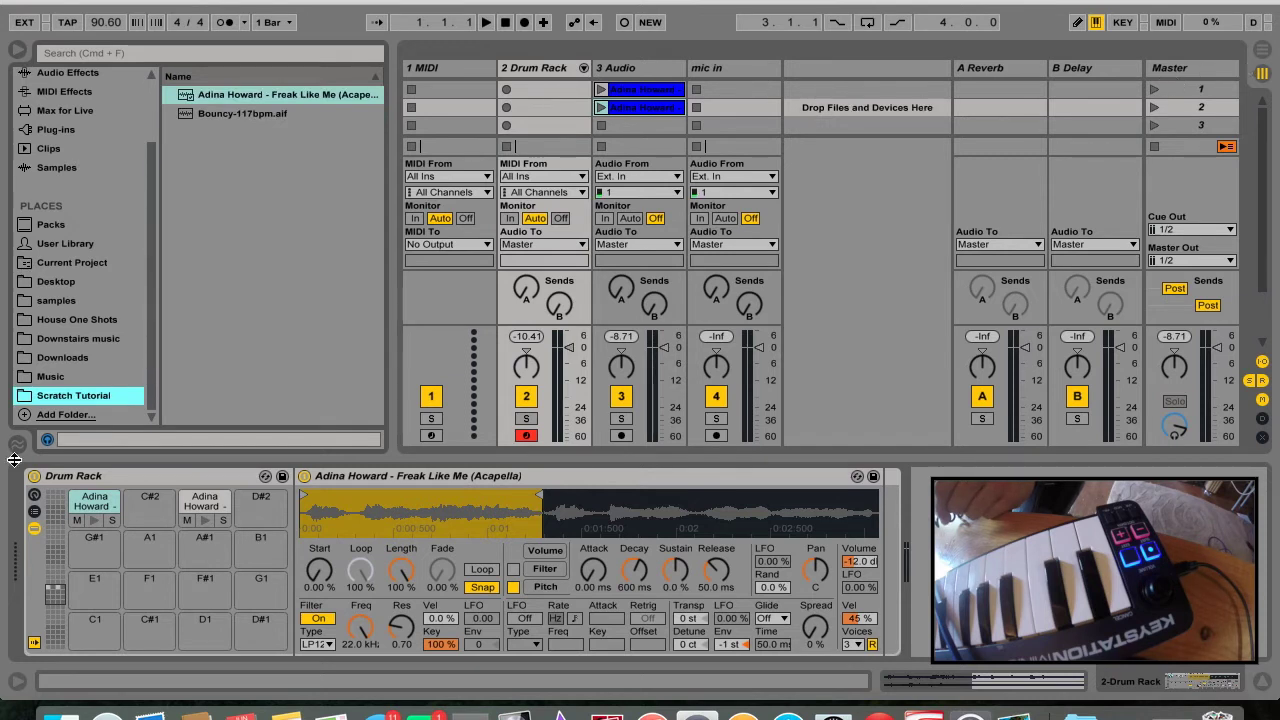
drag(223, 113, 790, 90)
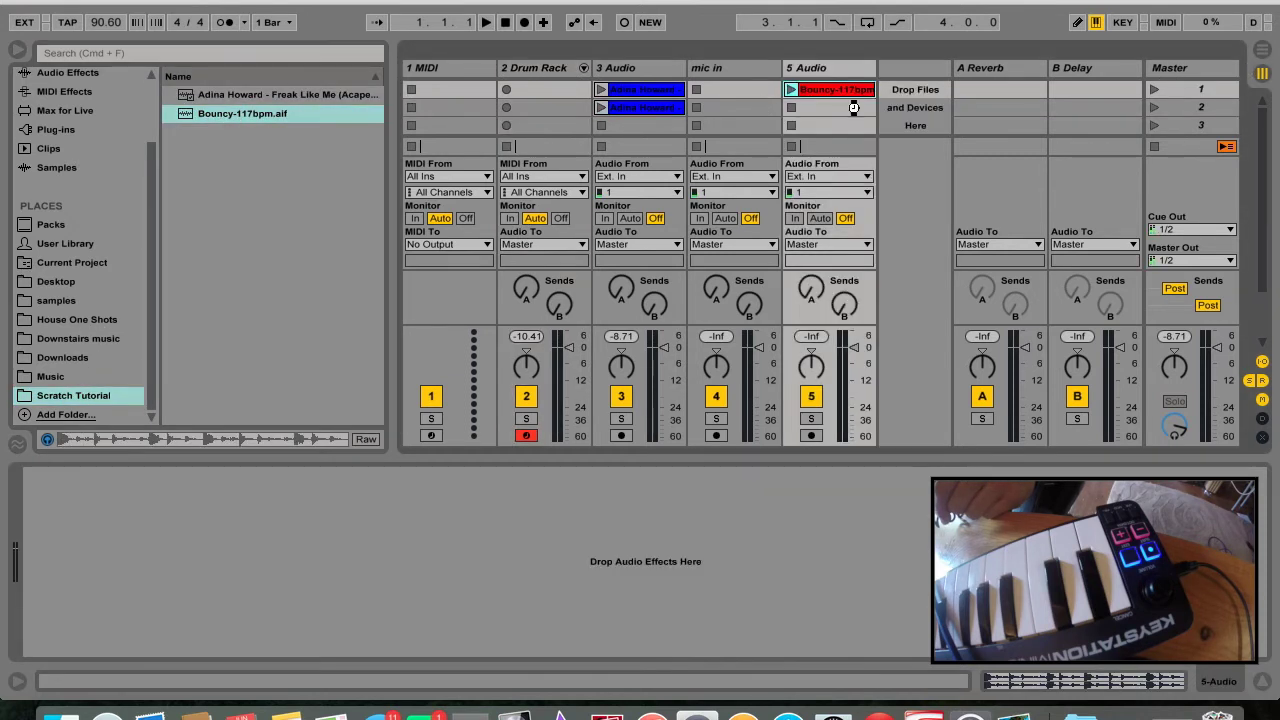
Step: Audition the Bouncy-117bpm loop, stop it, and show the 2 Drum Rack track's devices
click(790, 90)
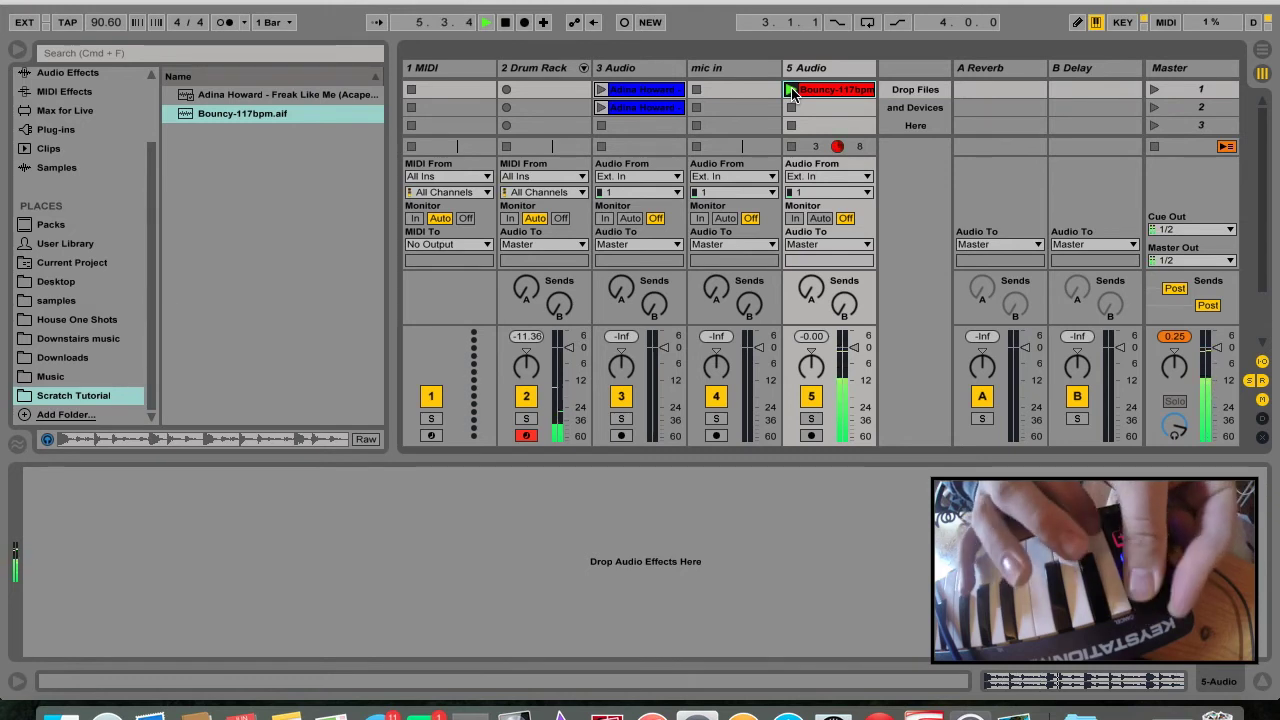
key(space)
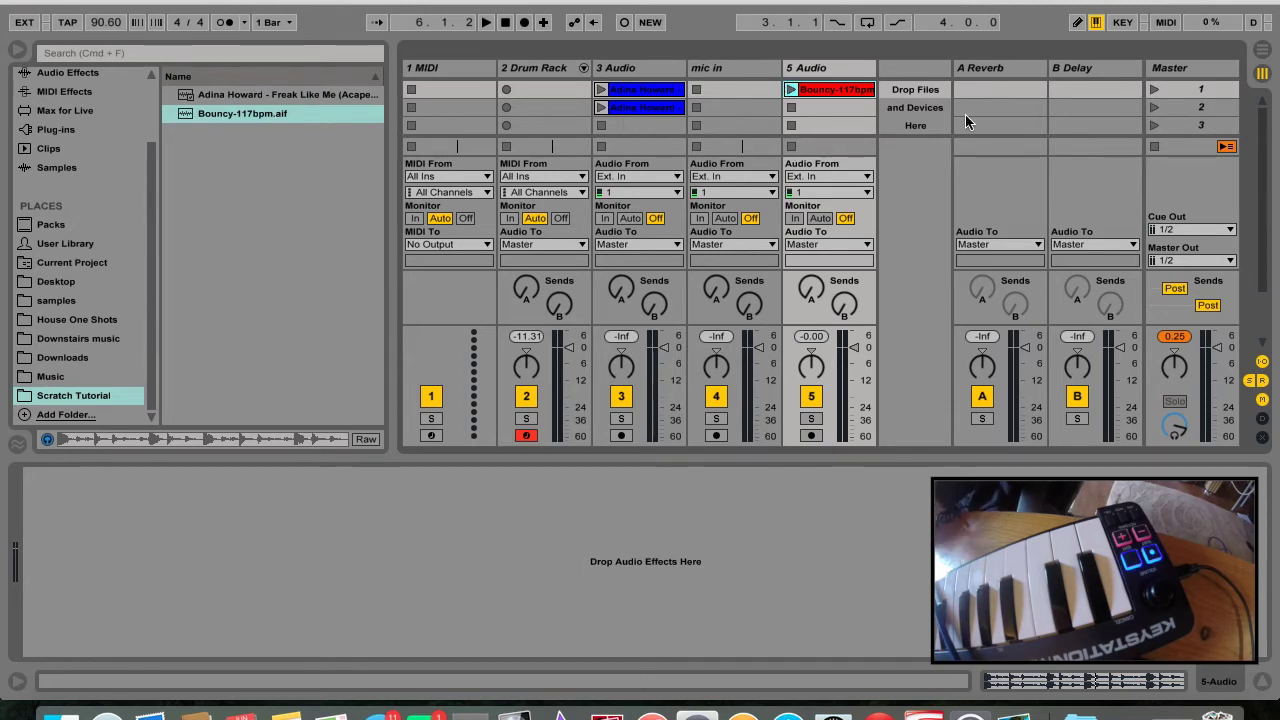
click(533, 72)
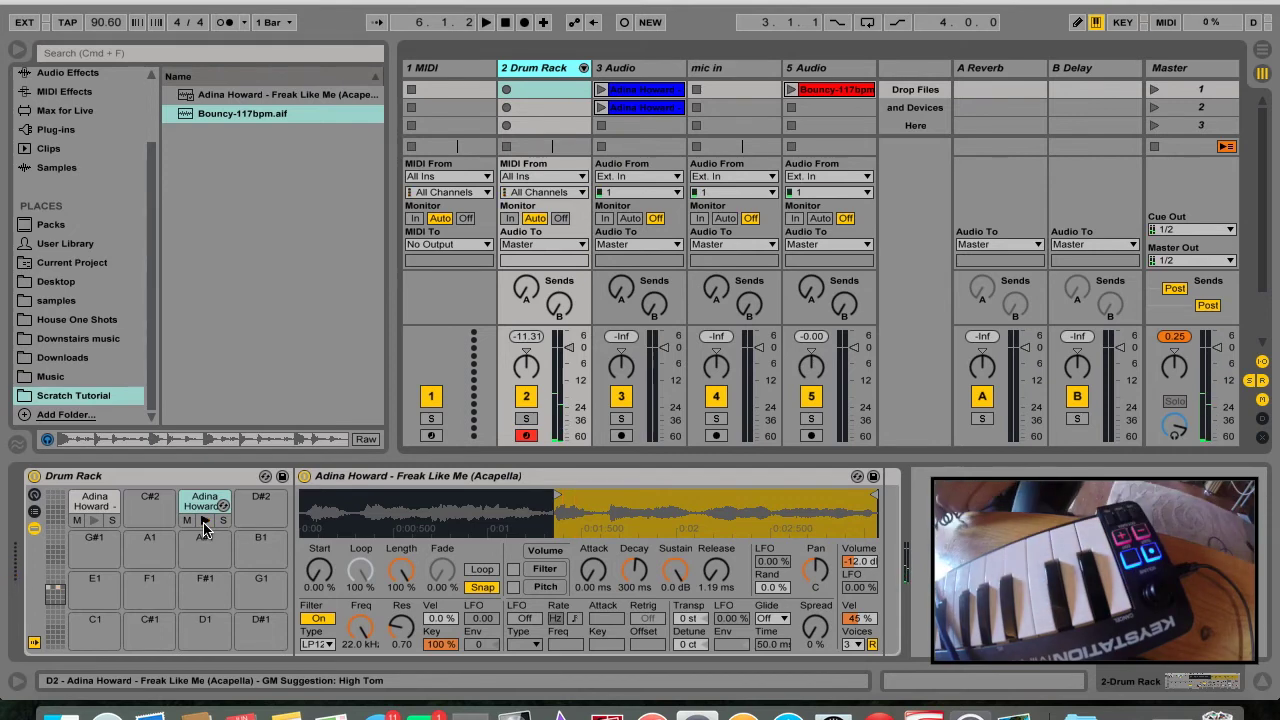
Step: Show the macros and map the first acapella pad's pitch envelope amount to Macro 1, replacing CC 7
click(35, 511)
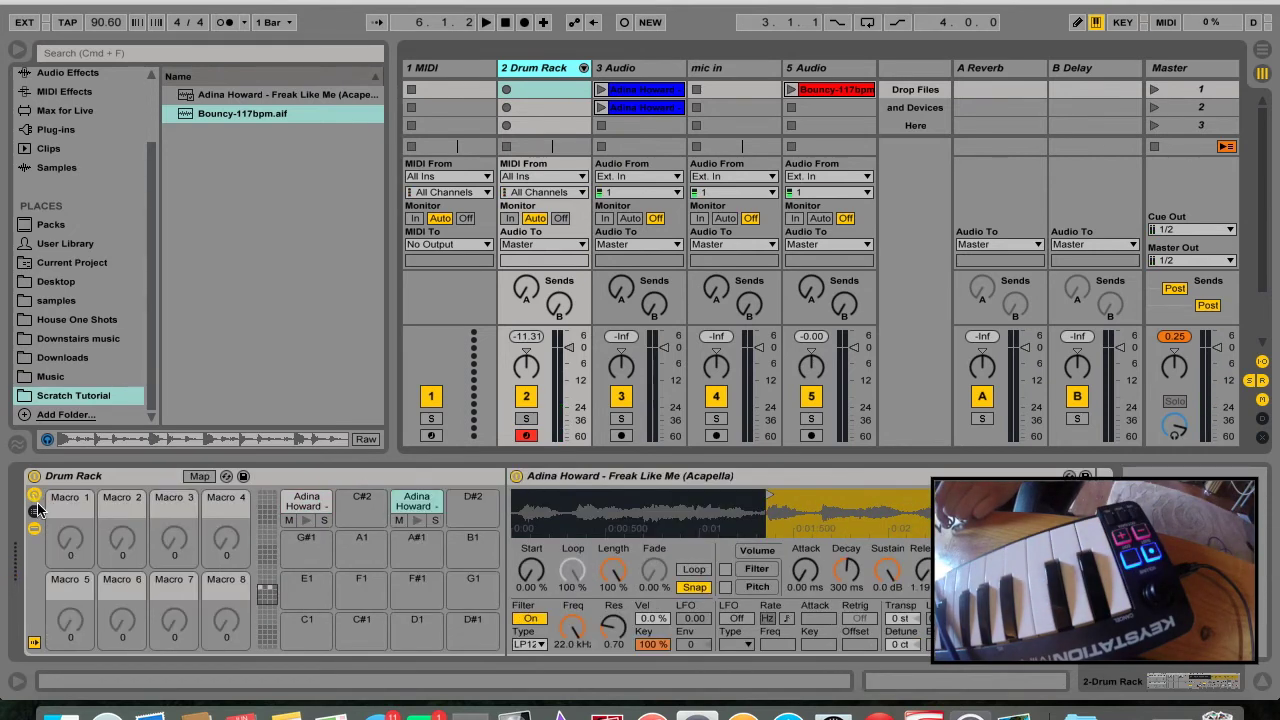
click(310, 504)
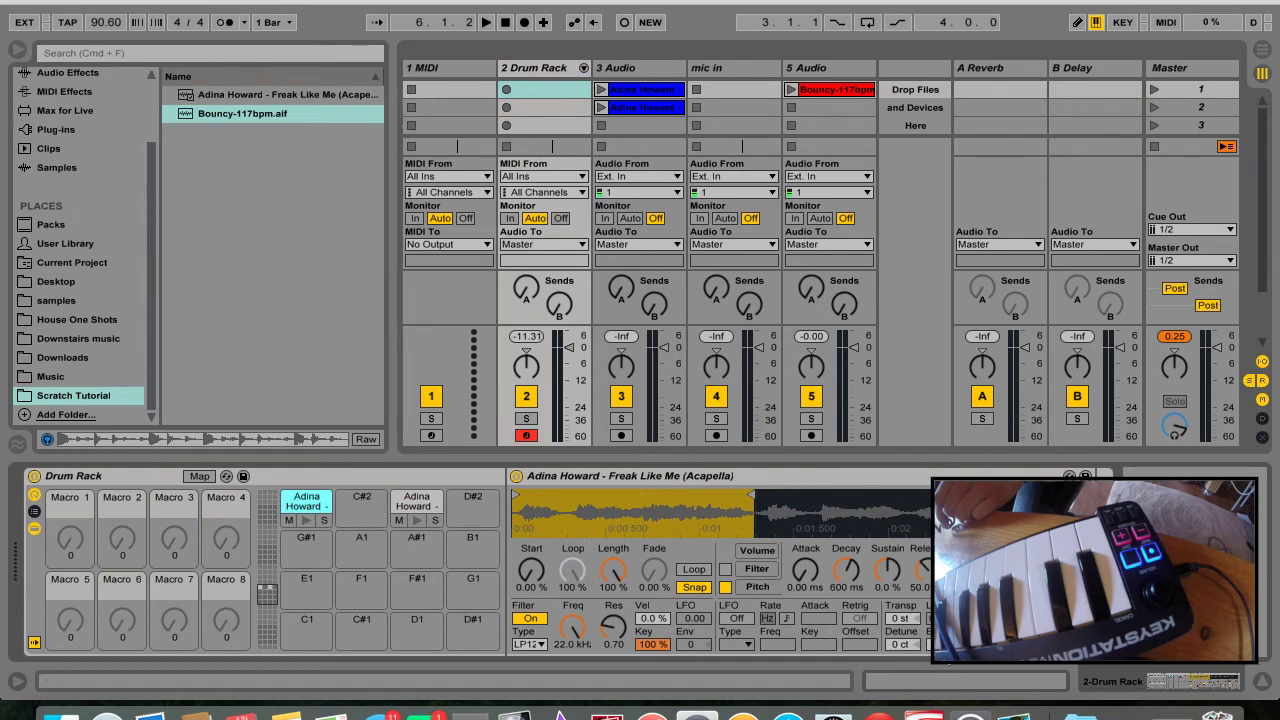
right_click(945, 570)
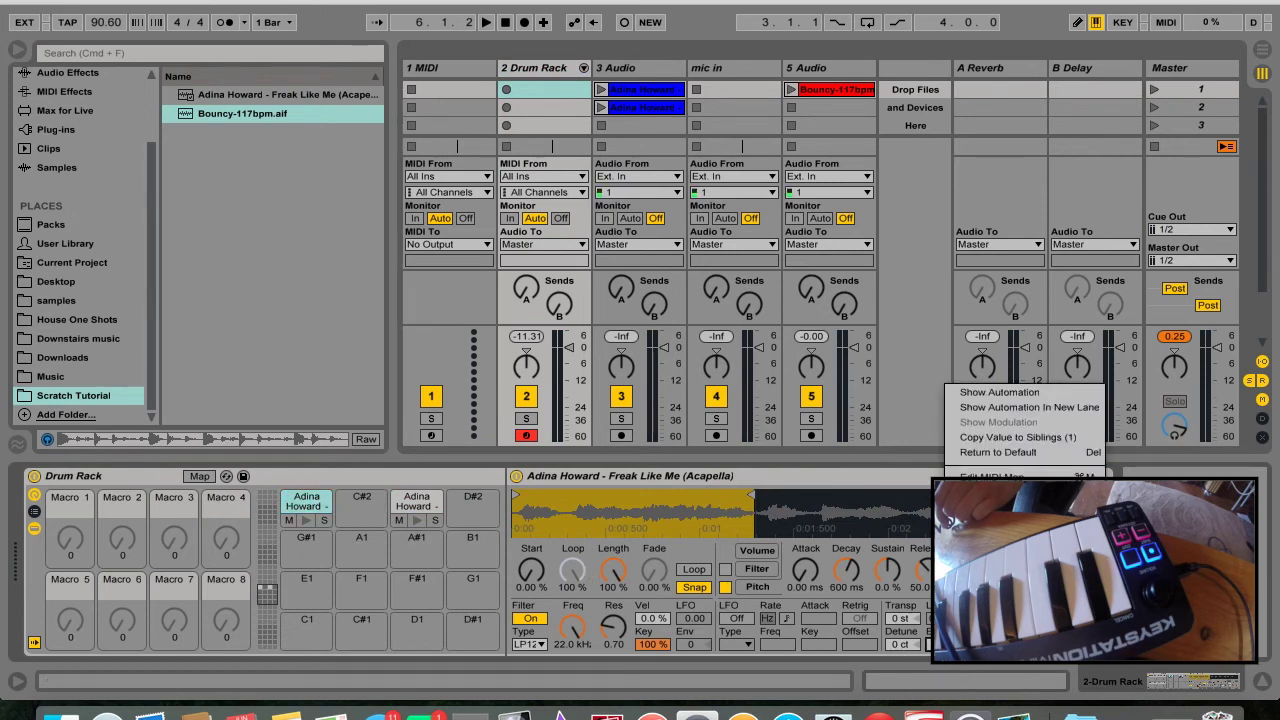
click(990, 477)
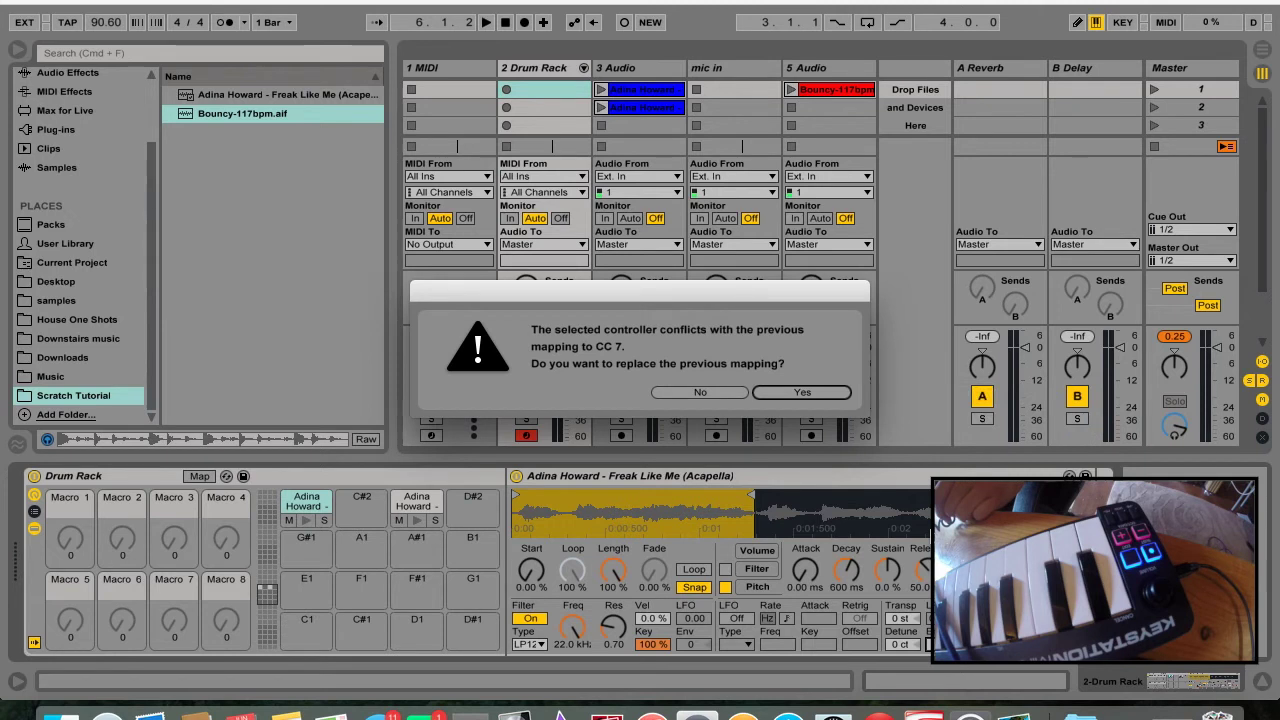
click(803, 392)
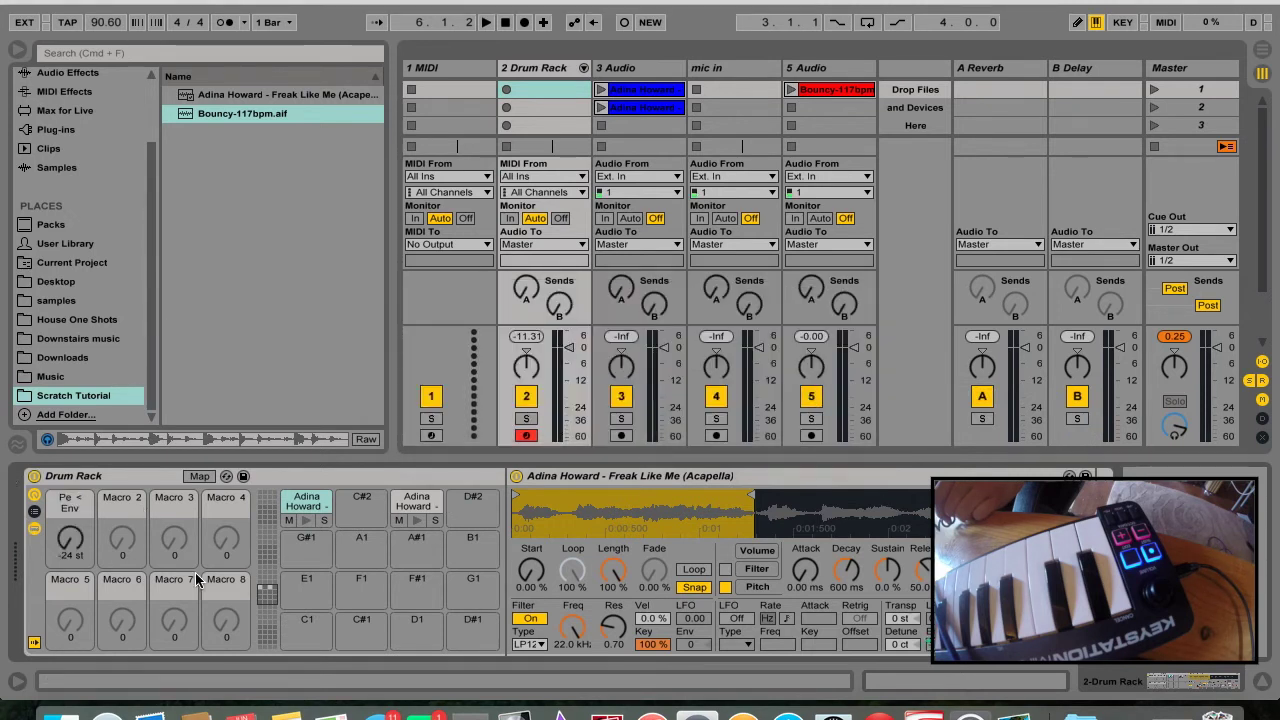
Step: Turn on the second acapella pad's pitch envelope and map its amount to Macro 1
click(418, 506)
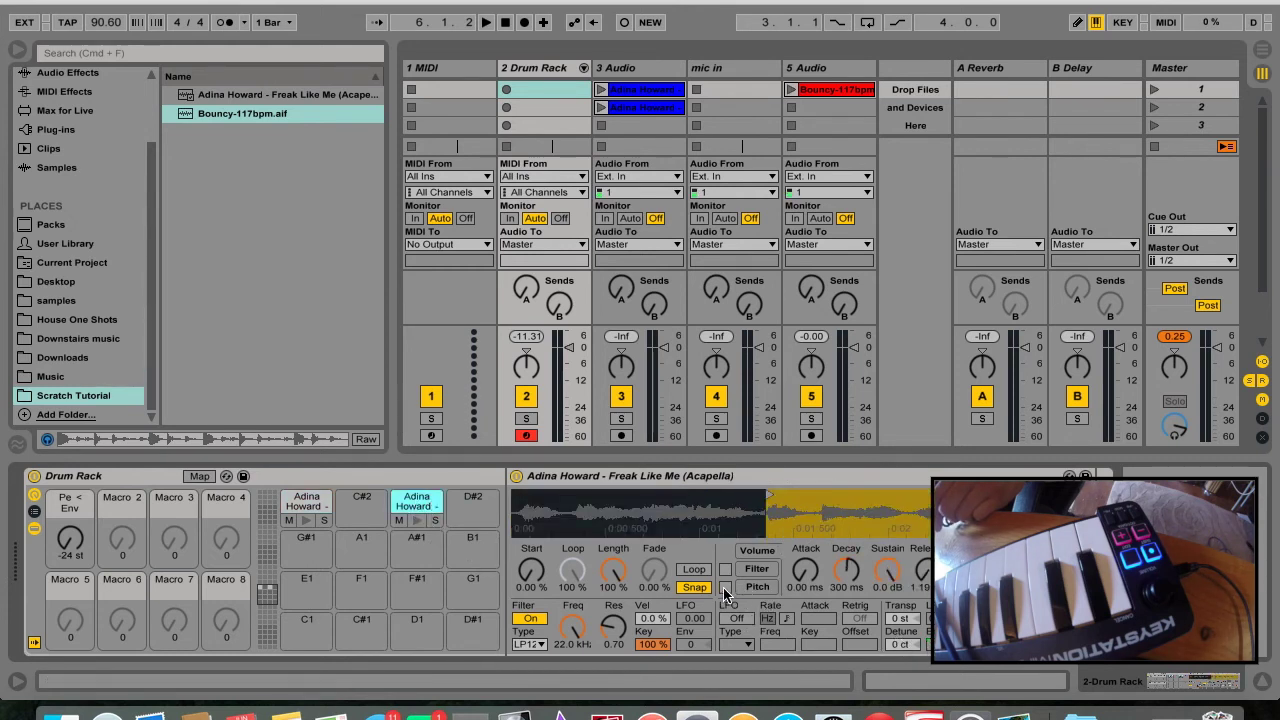
click(725, 587)
right_click(946, 565)
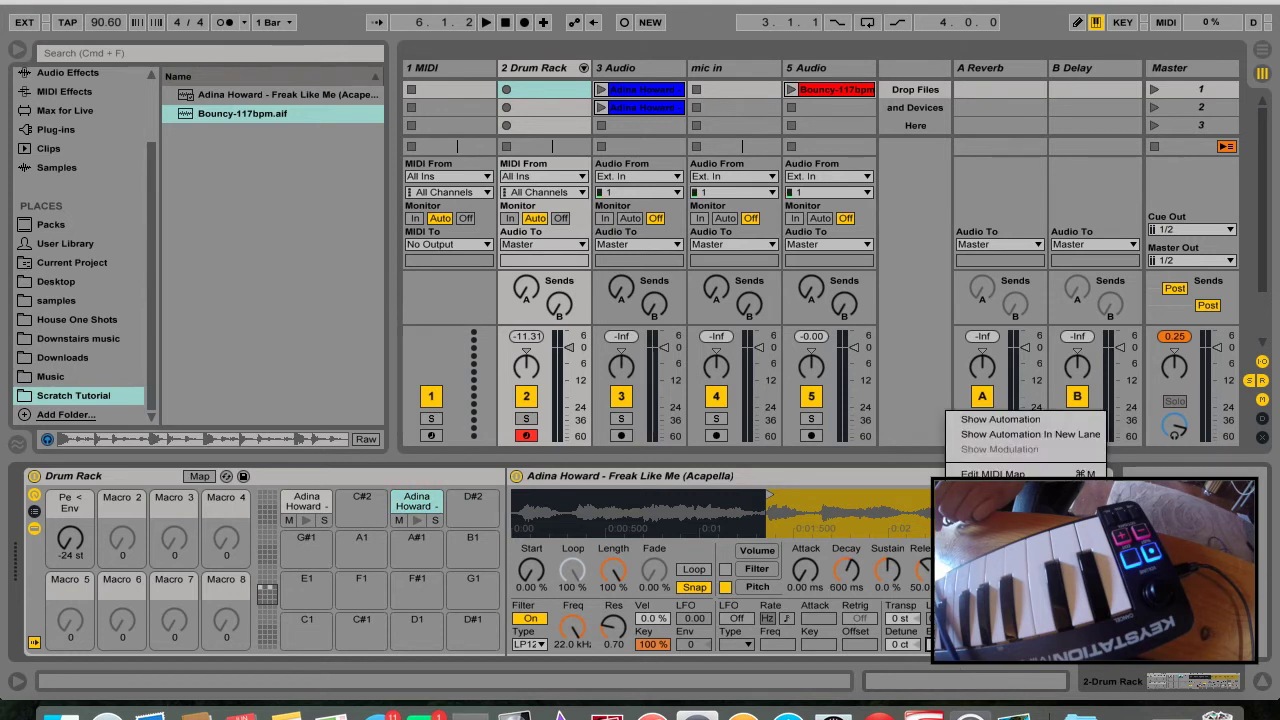
key(Delete)
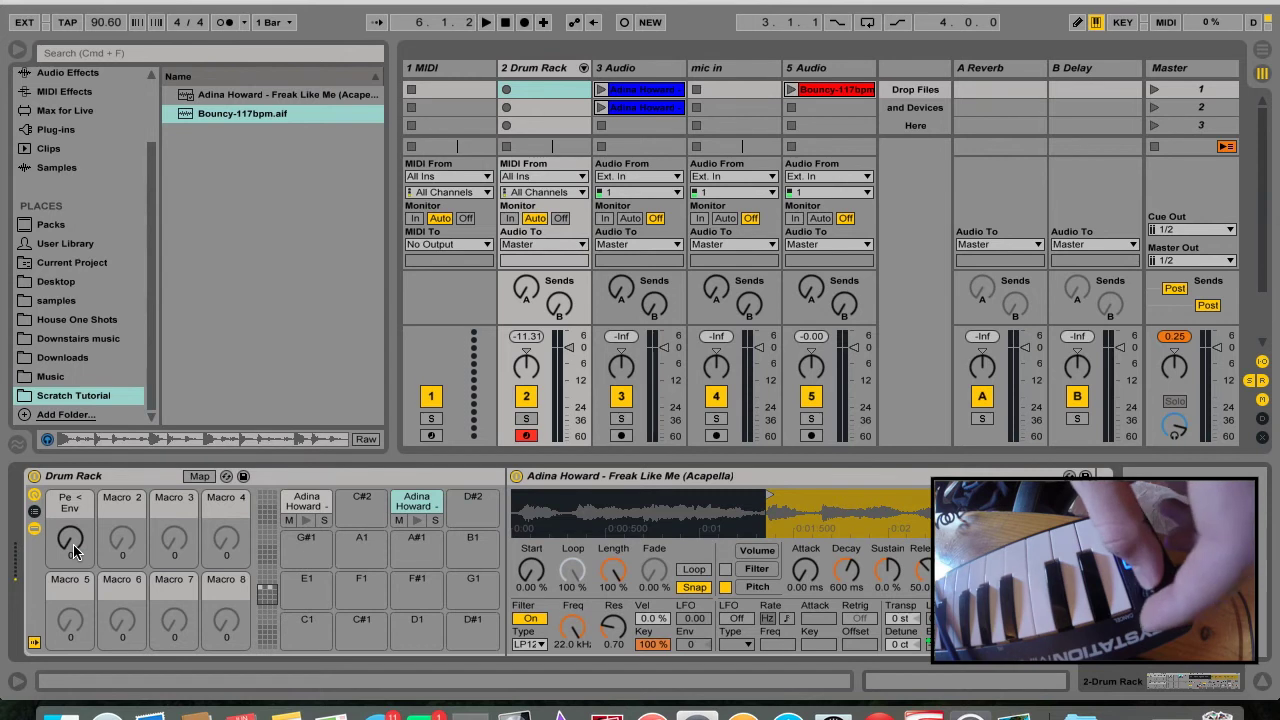
Step: Test the Pe < Env macro, then MIDI-map it to the controller's CC 7 knob
drag(68, 548, 68, 450)
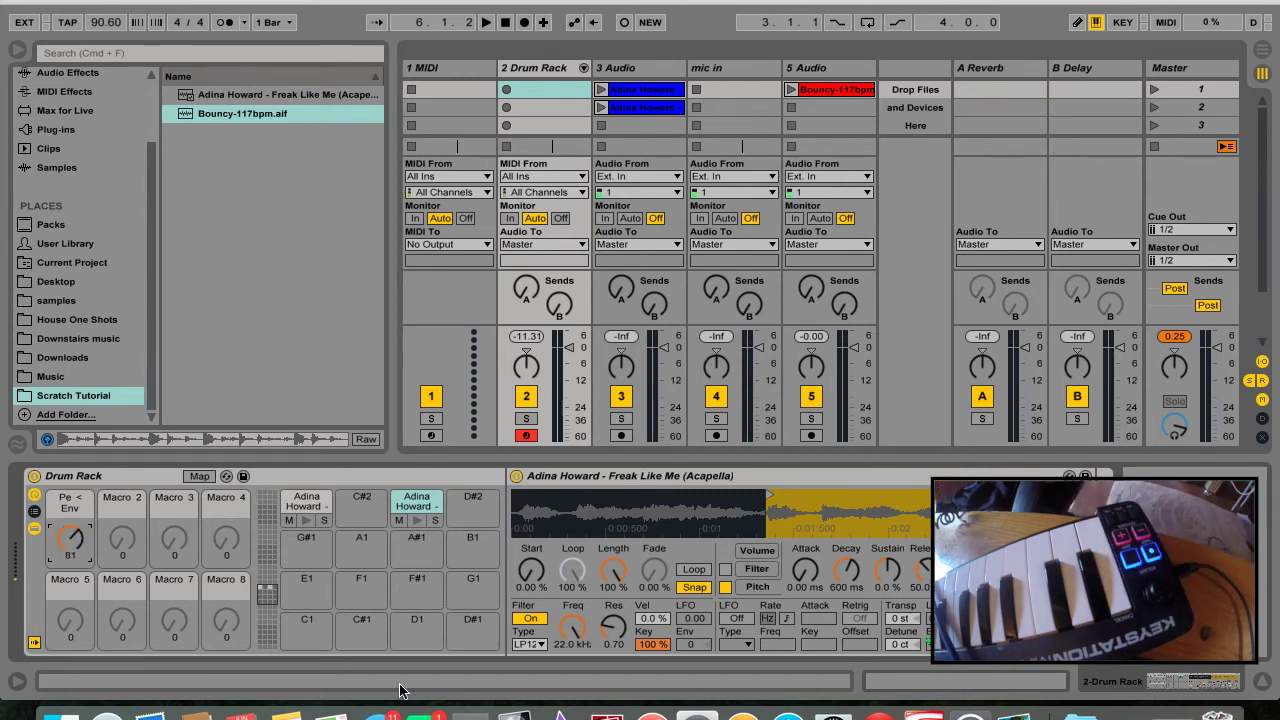
drag(68, 540, 68, 548)
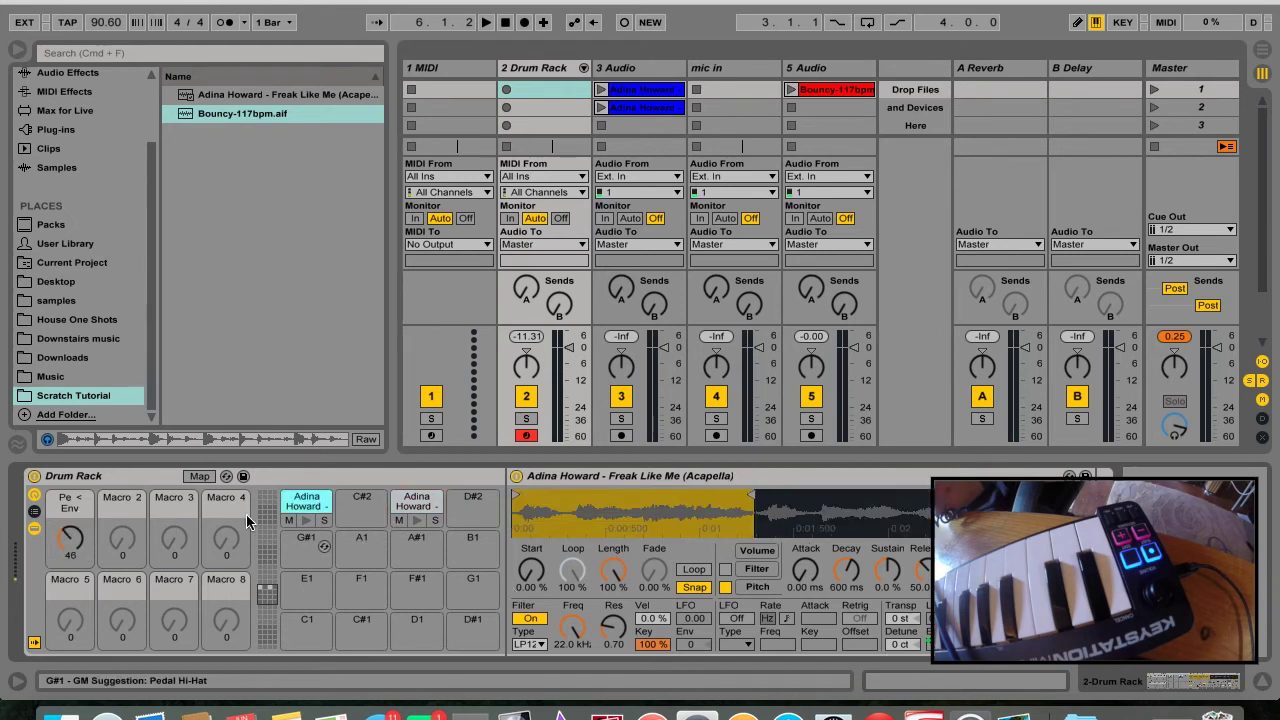
drag(70, 540, 70, 534)
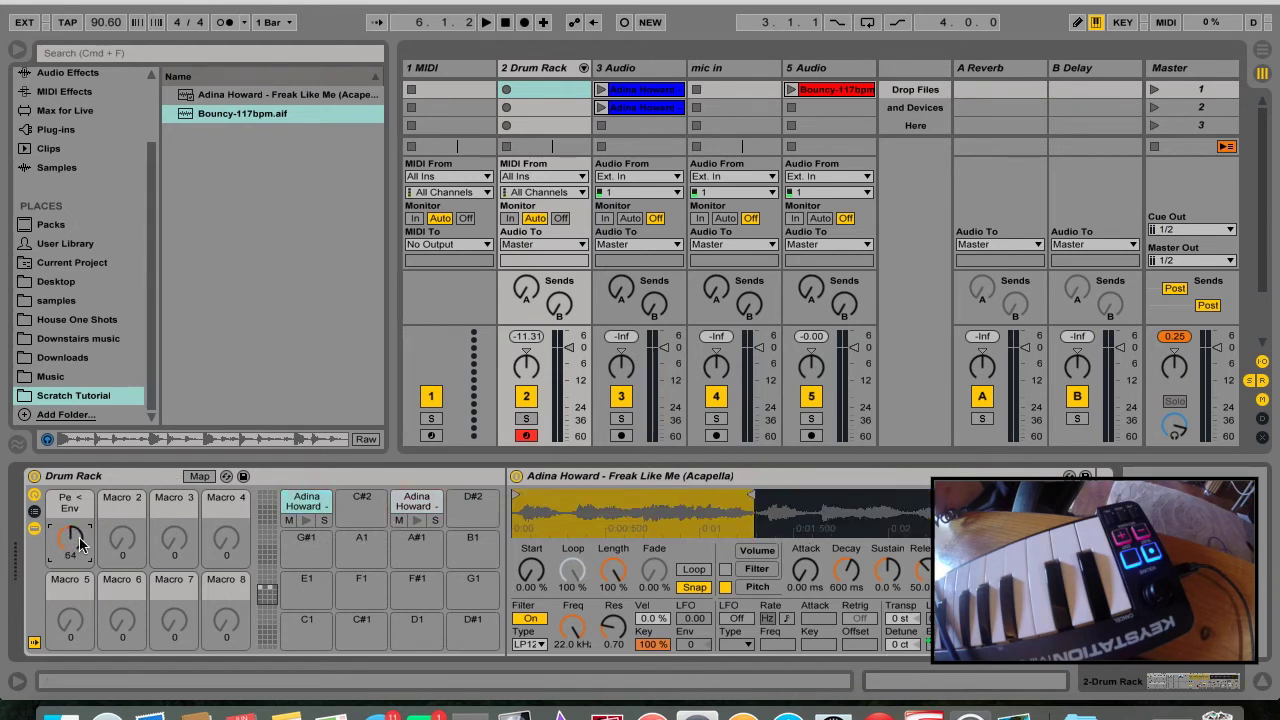
click(1166, 23)
click(80, 540)
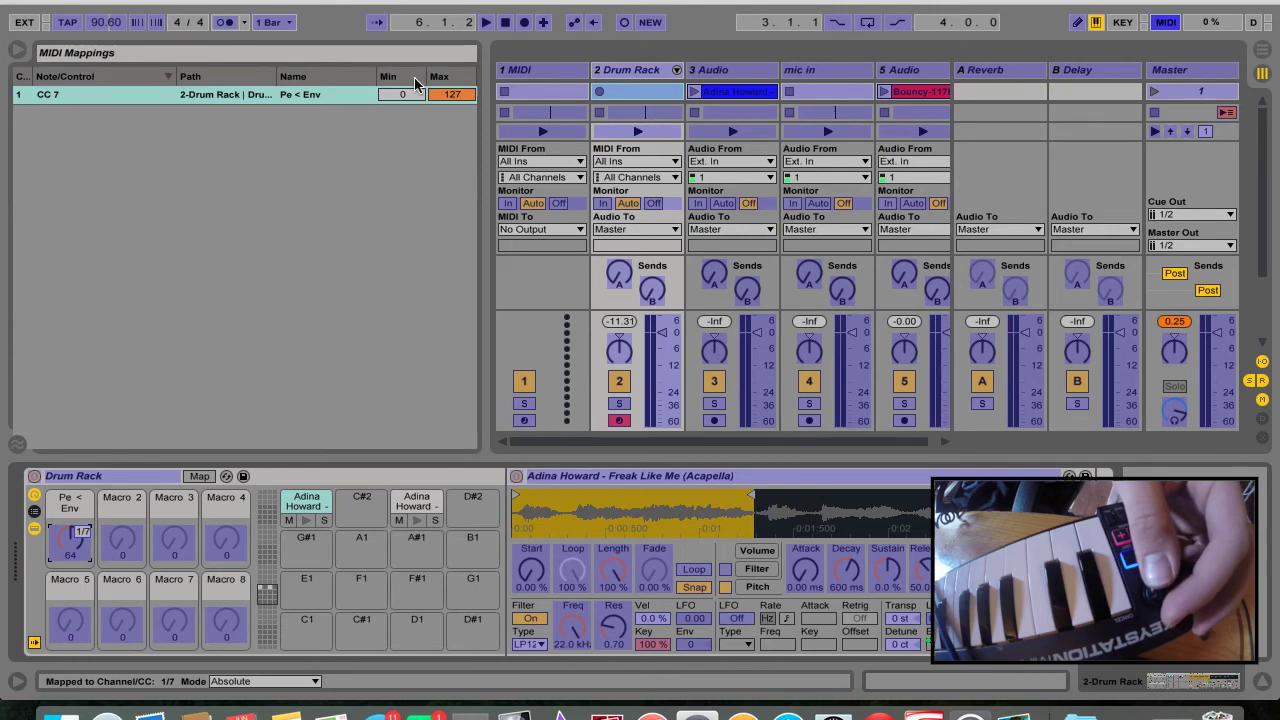
Step: Set the CC 7 mapping on the Pe < Env macro to a minimum of 40 and exit MIDI mapping
click(1168, 24)
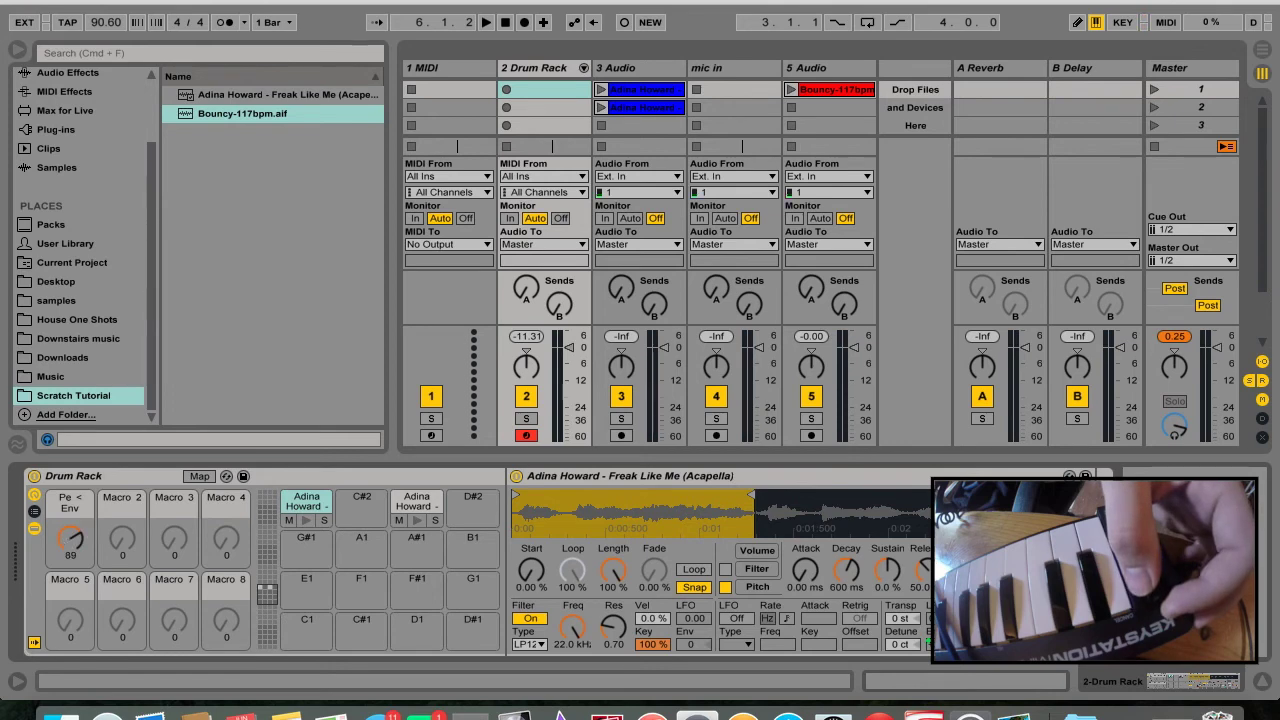
click(1172, 22)
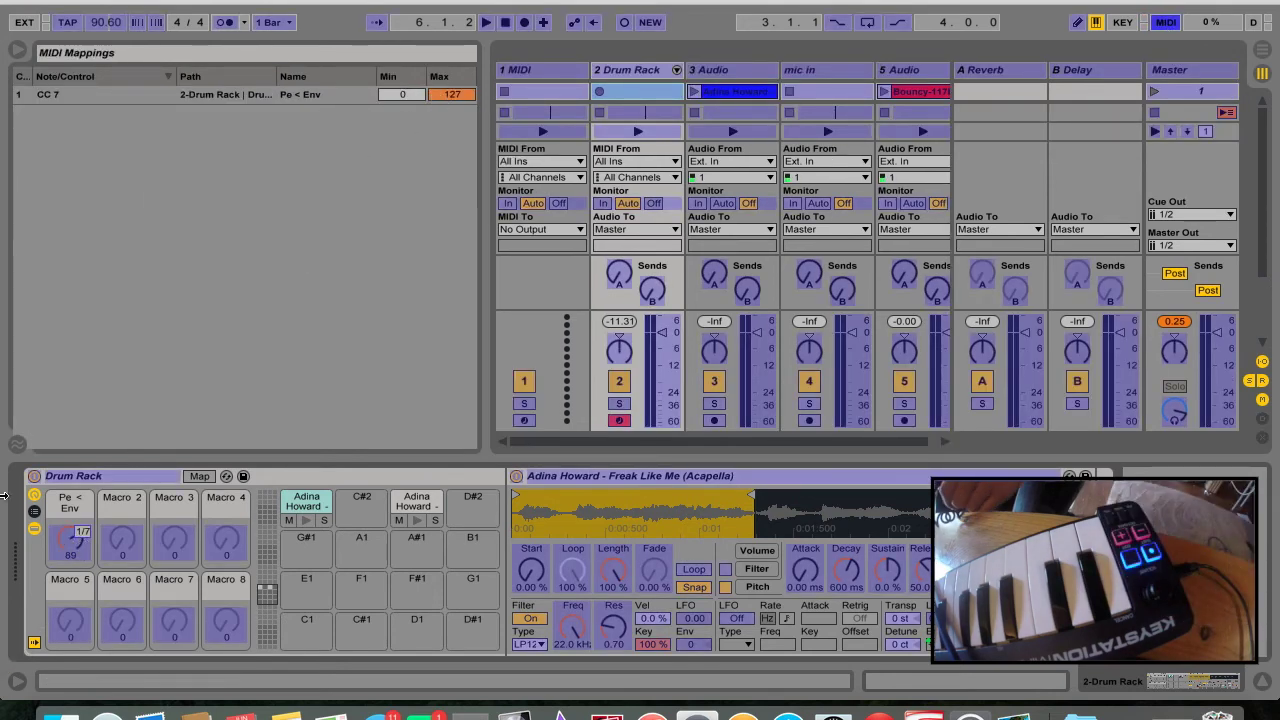
drag(406, 97, 452, 132)
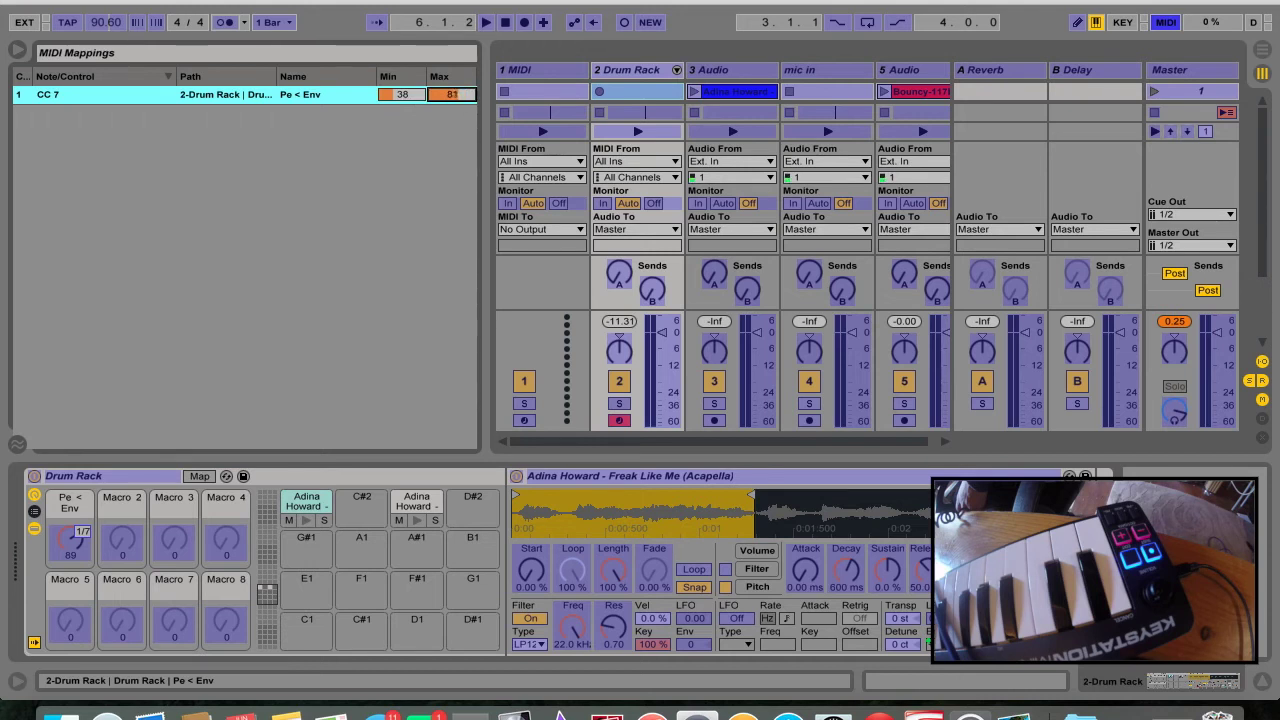
click(408, 93)
drag(408, 93, 408, 96)
click(452, 94)
click(1165, 22)
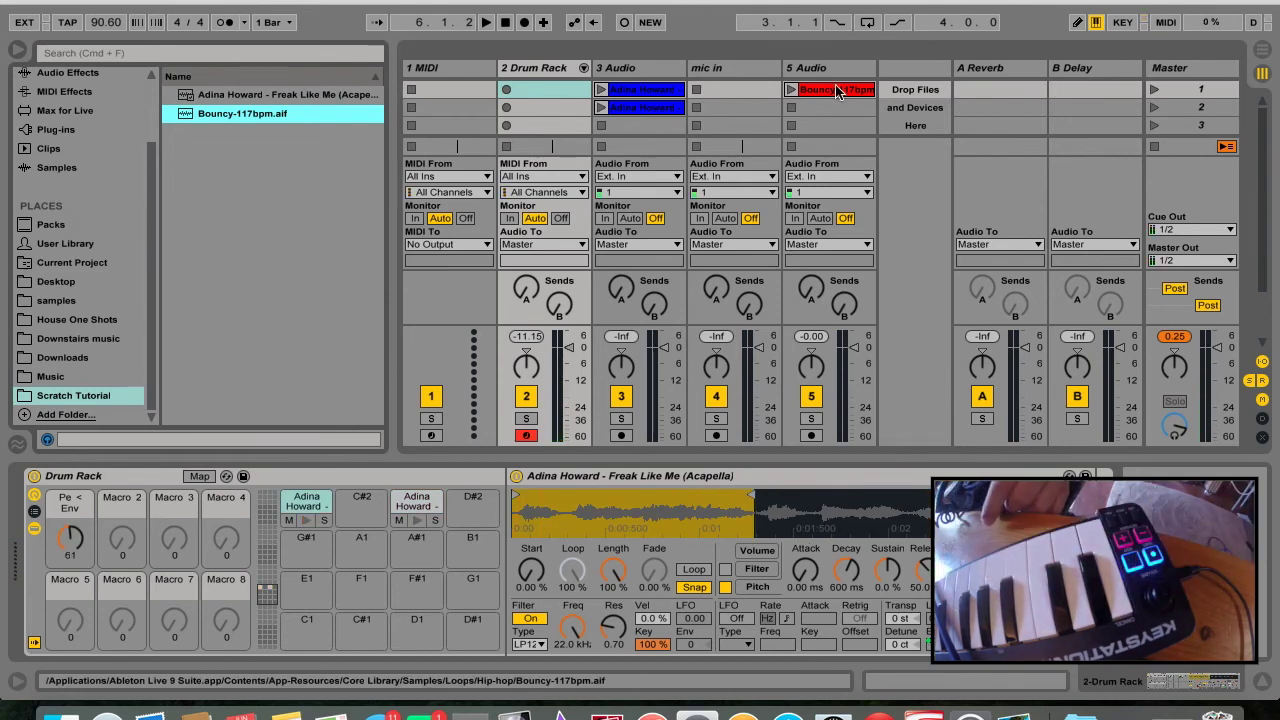
Step: Launch the Bouncy drum loop, play the pitch-bent acapella chops over it, then stop playback
click(794, 90)
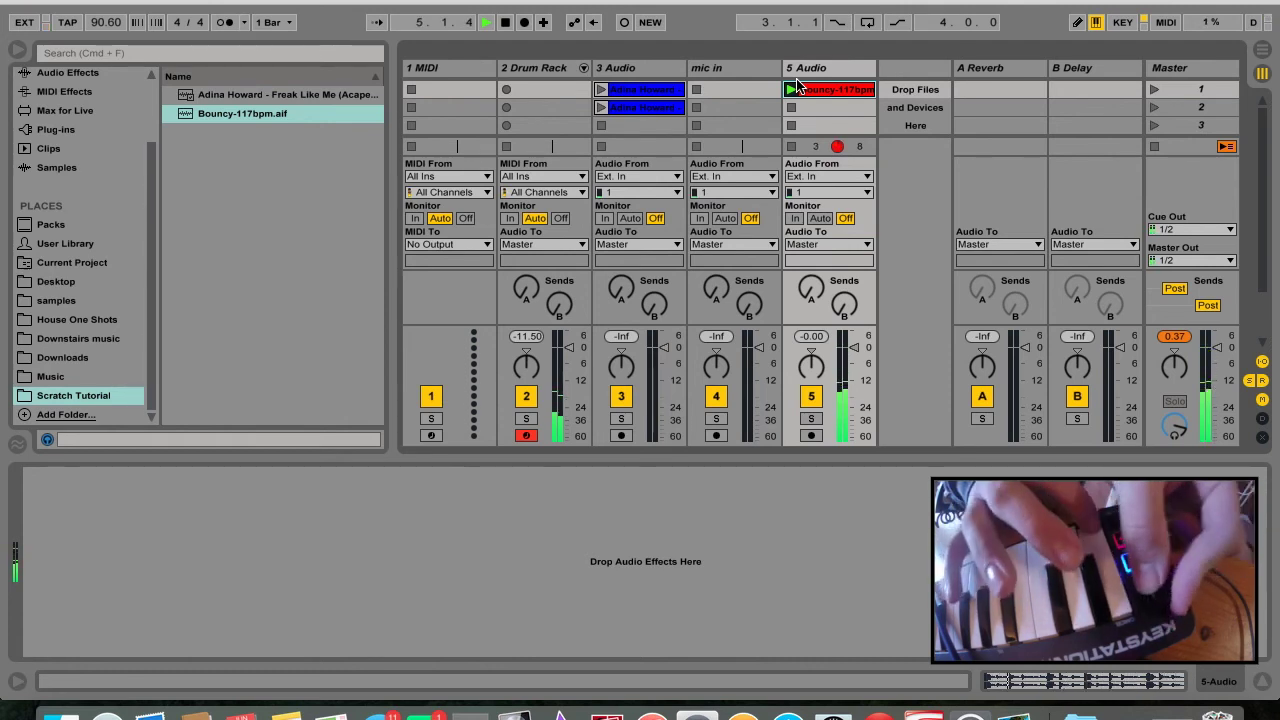
key(space)
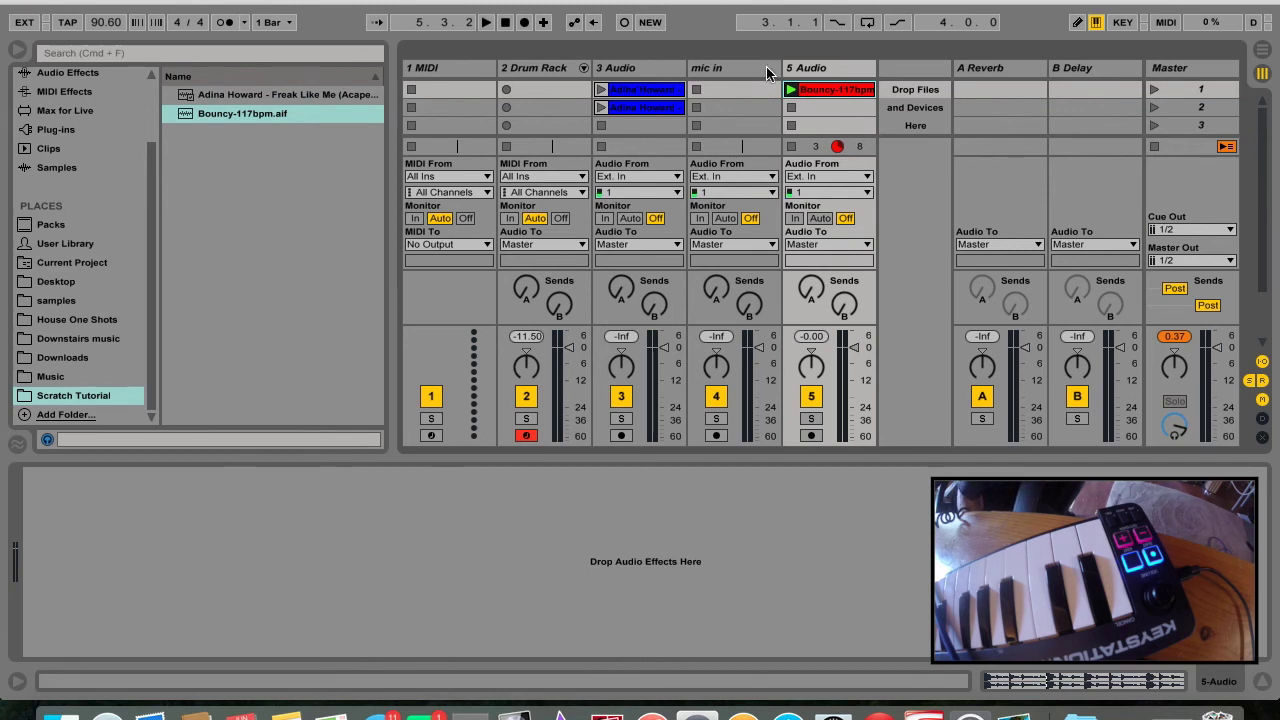
click(640, 75)
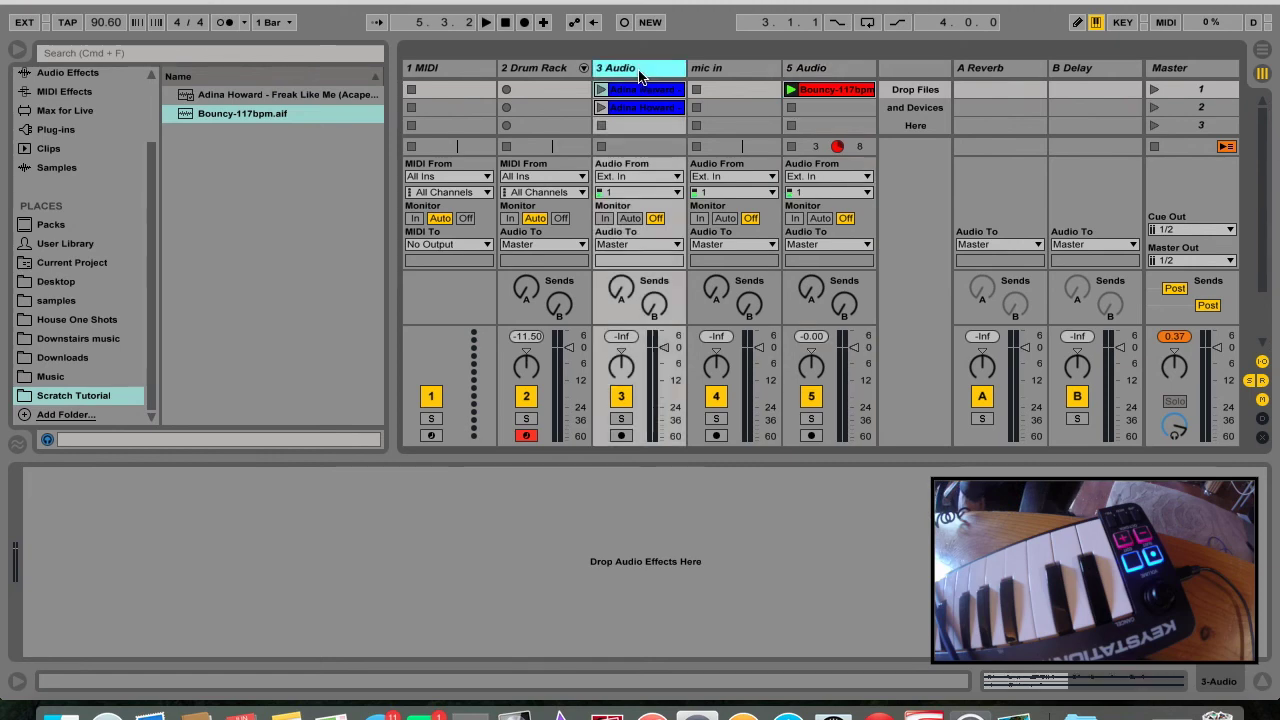
Step: Show the 2 Drum Rack track's devices with the pad grid back on C1–D#2
click(559, 66)
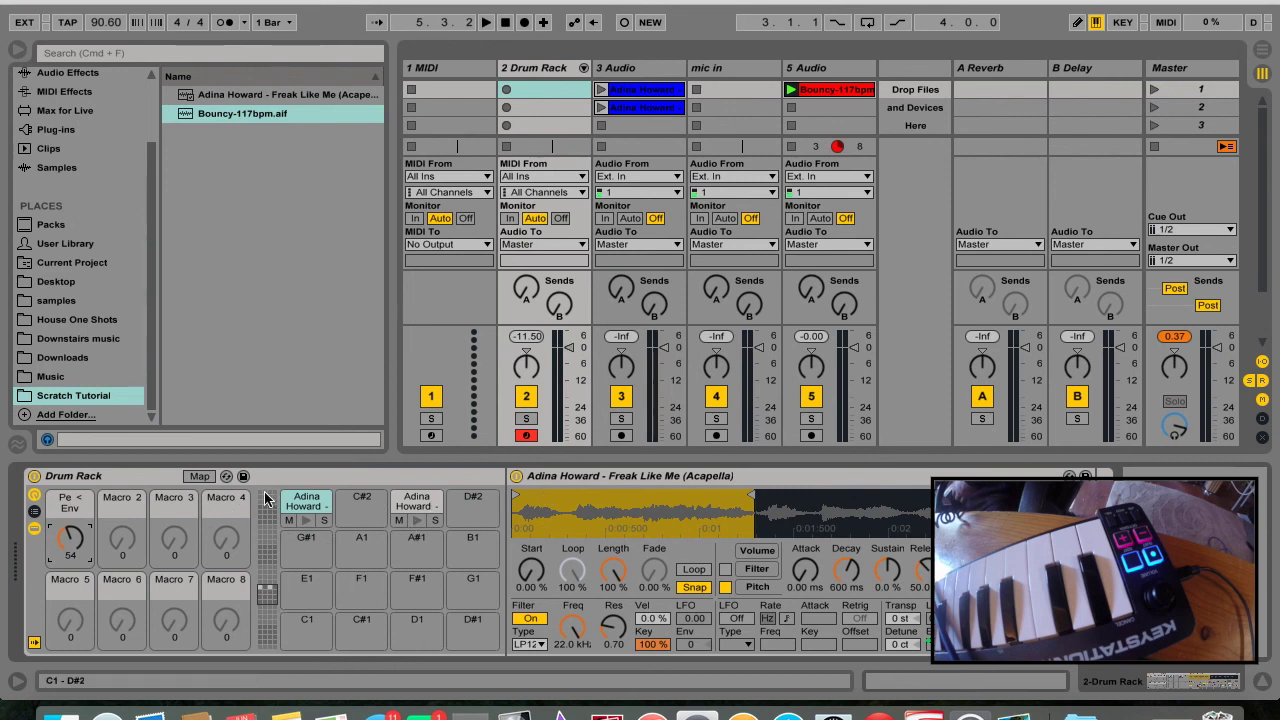
scroll(267, 502, down, 10)
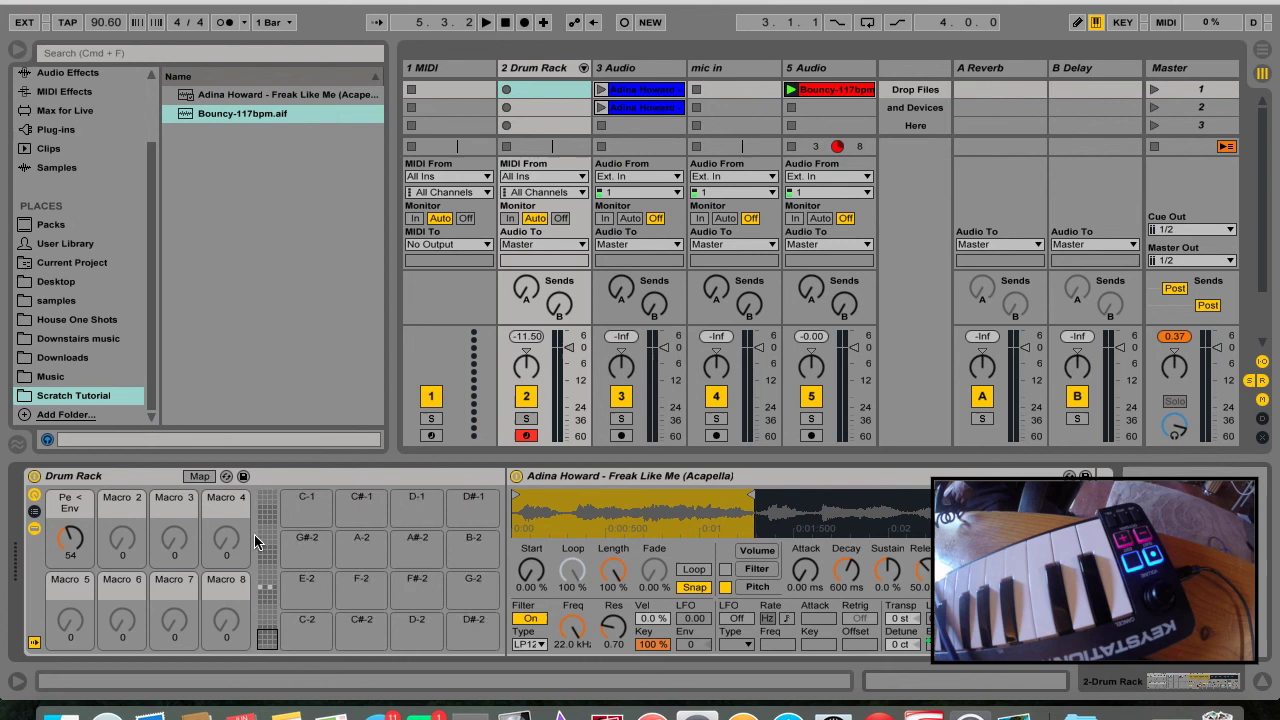
click(267, 590)
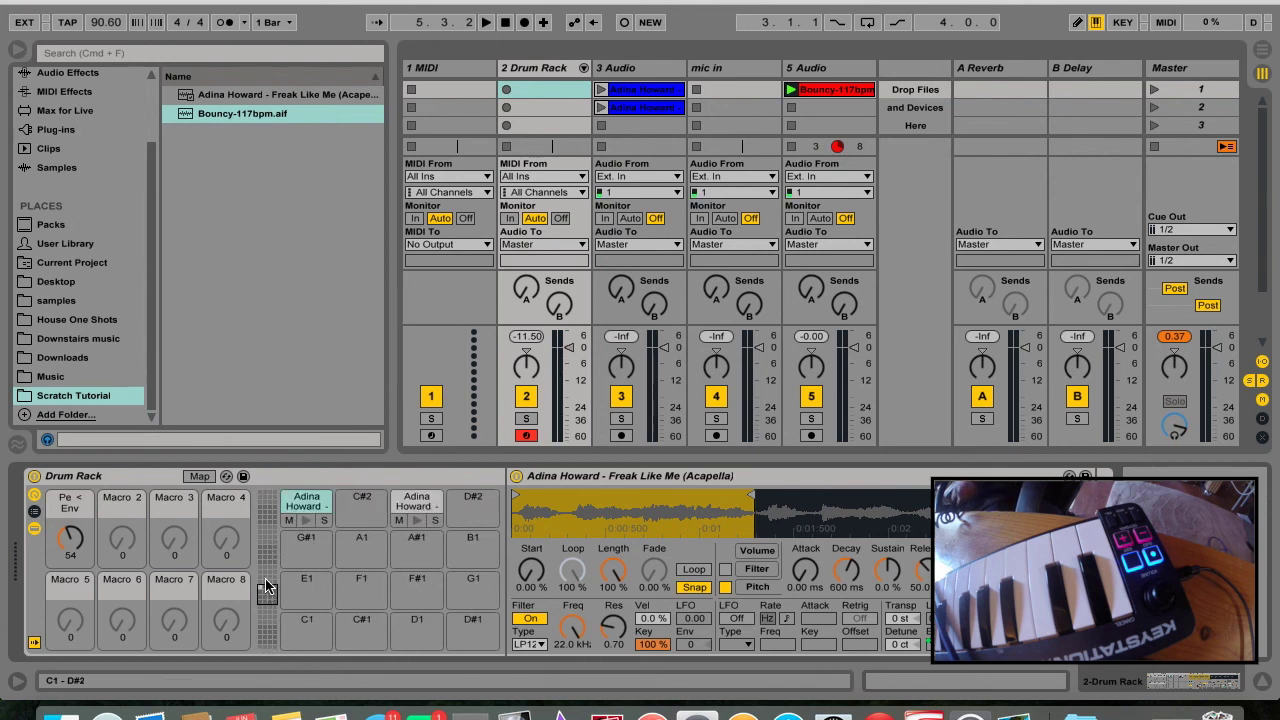